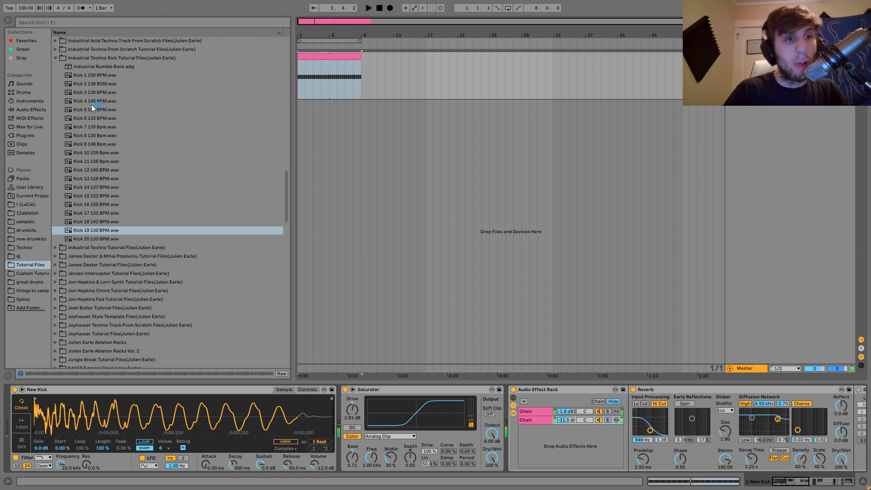
Audition the kick samples in the Industrial Techno Kick Tutorial Files folder, from Kick 3 through Kick 16.
{"action": "left_click", "coordinate": [85, 92]}
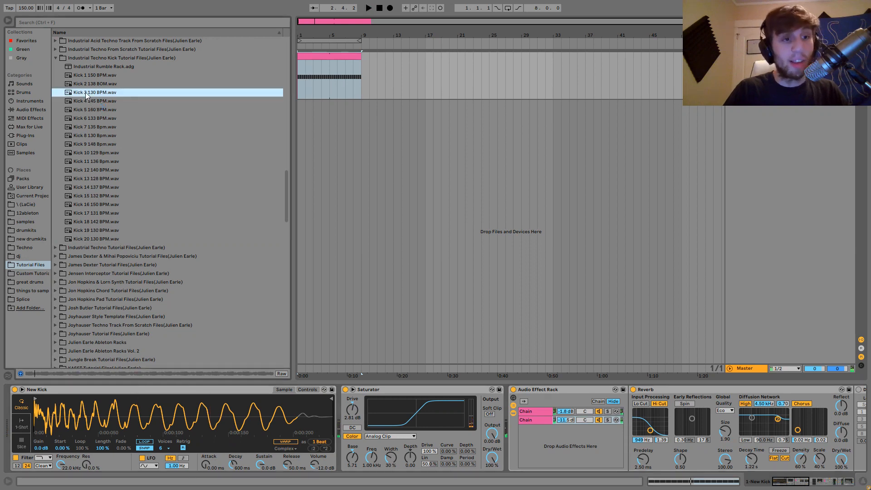
{"action": "left_click", "coordinate": [92, 118]}
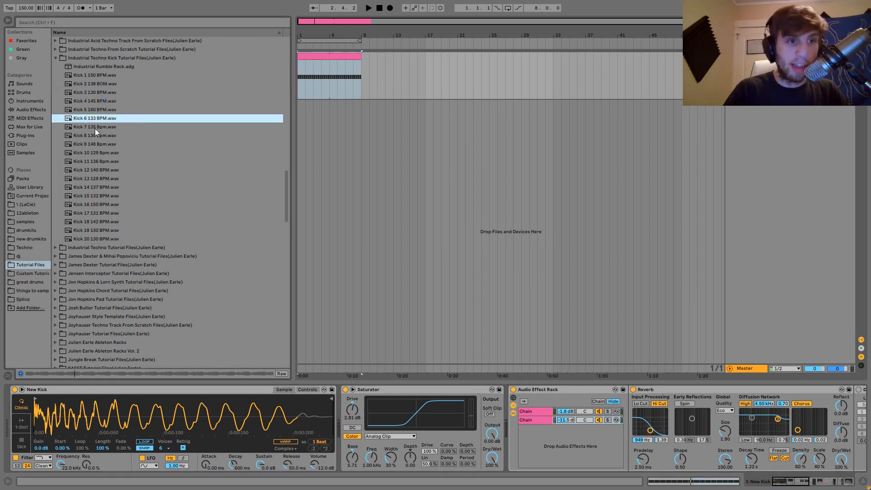
{"action": "left_click", "coordinate": [94, 129]}
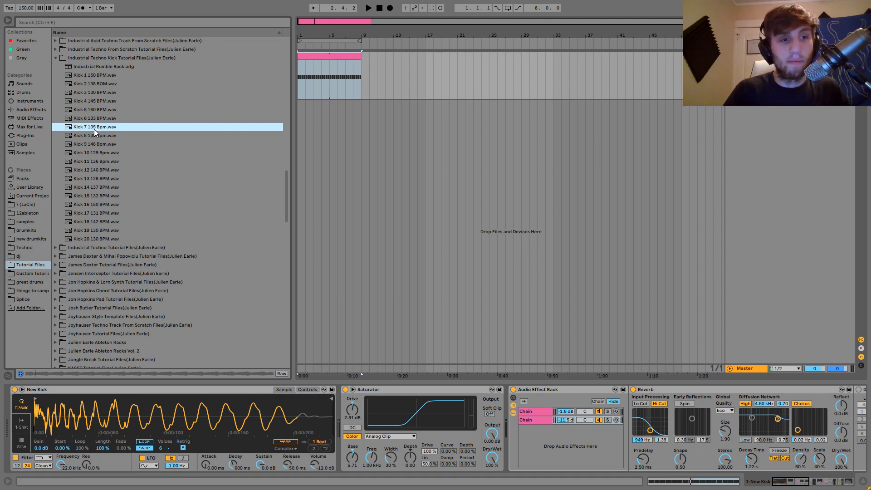
{"action": "key", "text": "Down"}
{"action": "key", "text": "Down"}
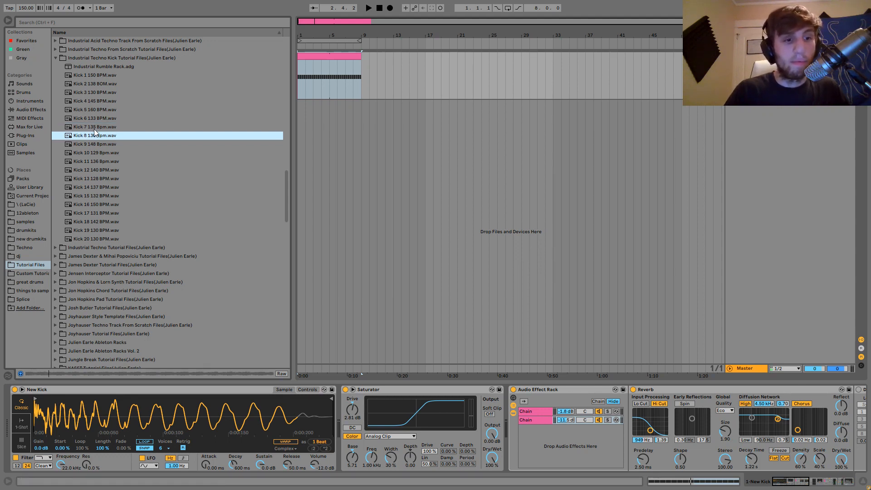
{"action": "key", "text": "Down"}
{"action": "key", "text": "Down"}
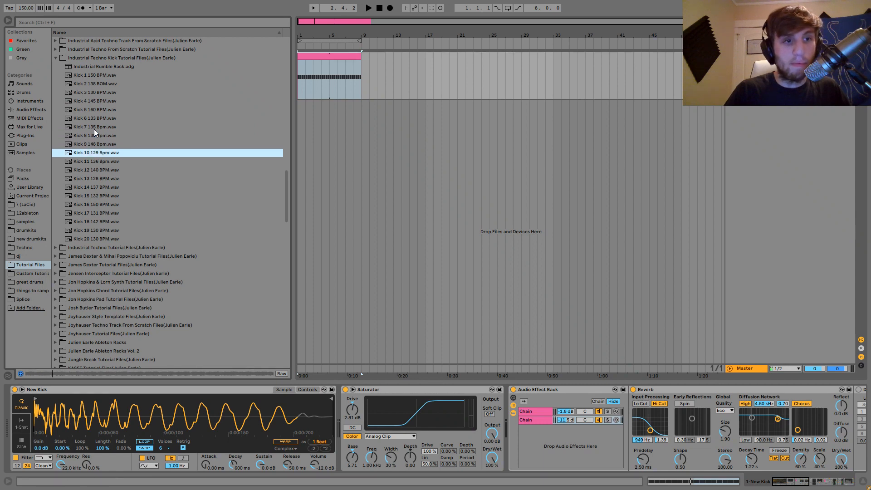
{"action": "key", "text": "Down"}
{"action": "key", "text": "Down"}
{"action": "key", "text": "Down"}
{"action": "key", "text": "Down"}
{"action": "key", "text": "Down"}
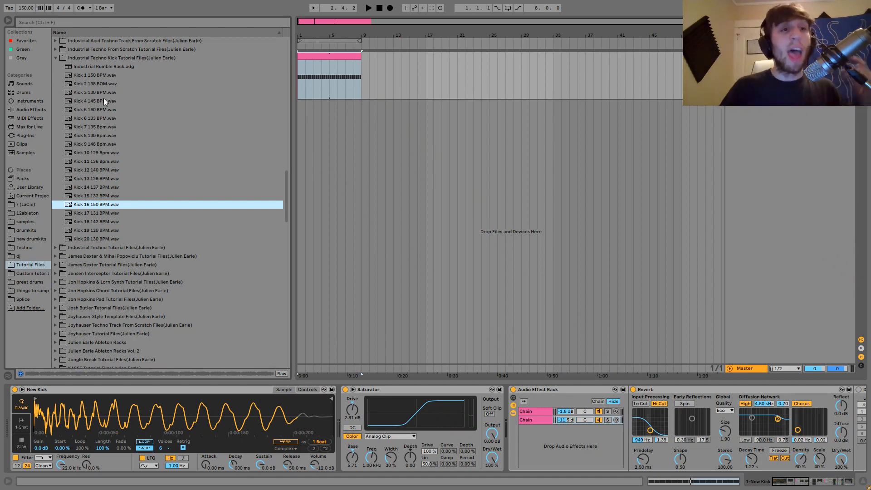
Select the Industrial Rumble Rack.adg preset and look over the New Kick track's device chain from sampler to Reverb.
{"action": "left_click", "coordinate": [96, 67]}
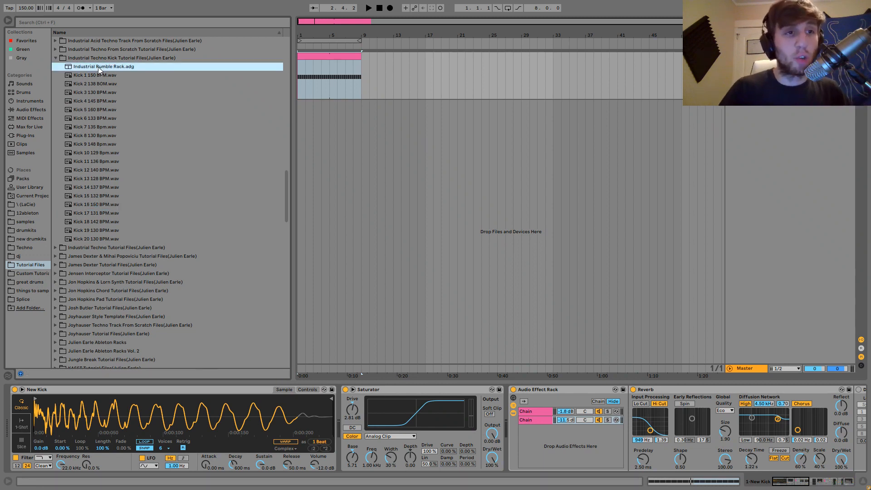
{"action": "left_click", "coordinate": [518, 422]}
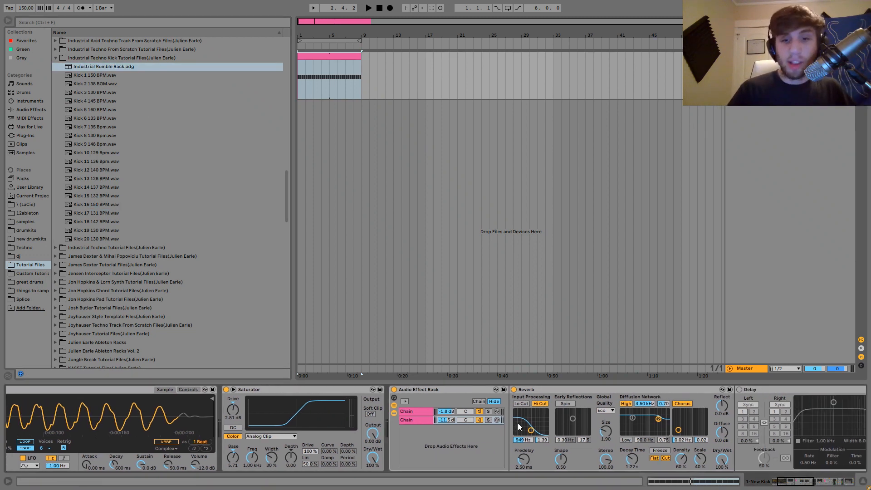
{"action": "left_click", "coordinate": [529, 420]}
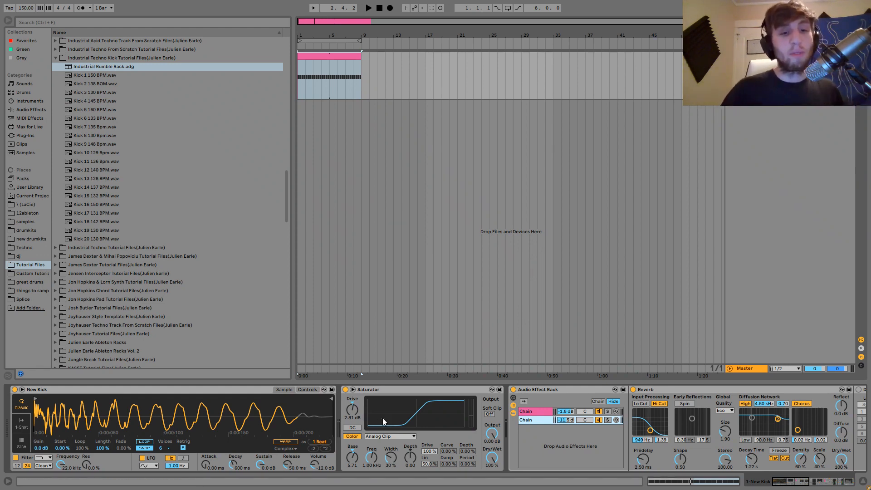
{"action": "left_click", "coordinate": [143, 449]}
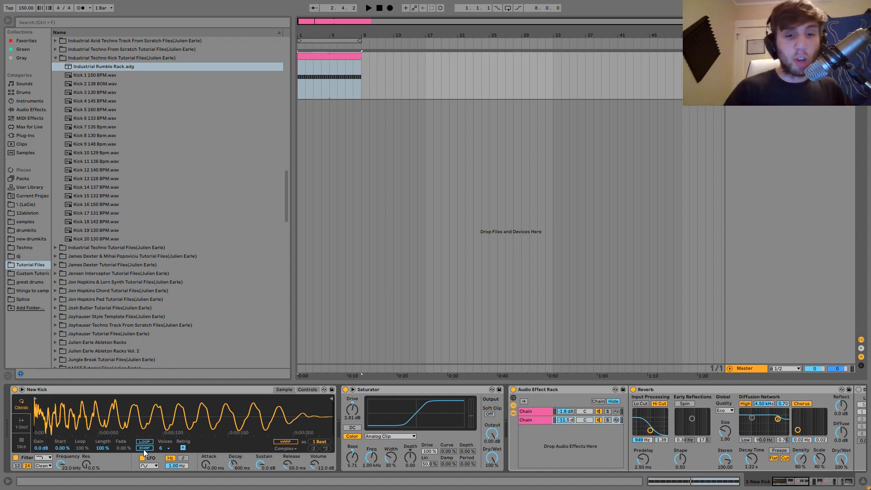
{"action": "scroll", "coordinate": [143, 449], "scroll_direction": "right", "scroll_amount": 15}
{"action": "scroll", "coordinate": [143, 449], "scroll_direction": "left", "scroll_amount": 15}
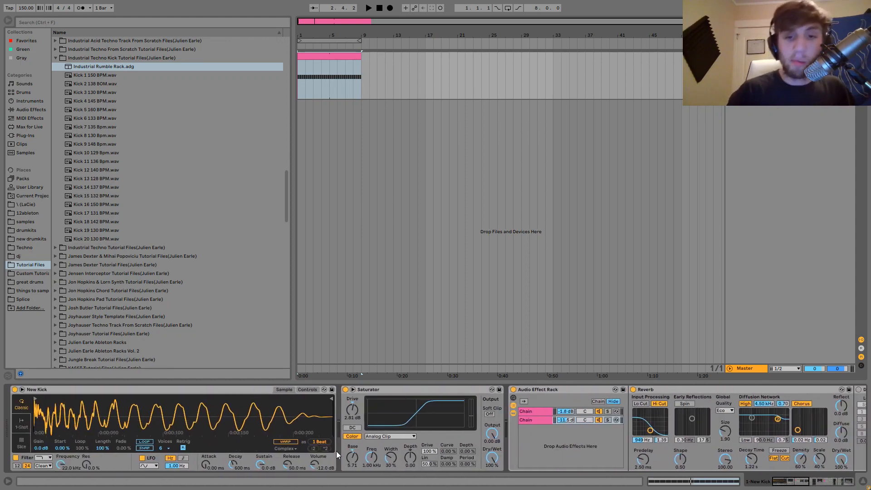
{"action": "scroll", "coordinate": [414, 442], "scroll_direction": "right", "scroll_amount": 3}
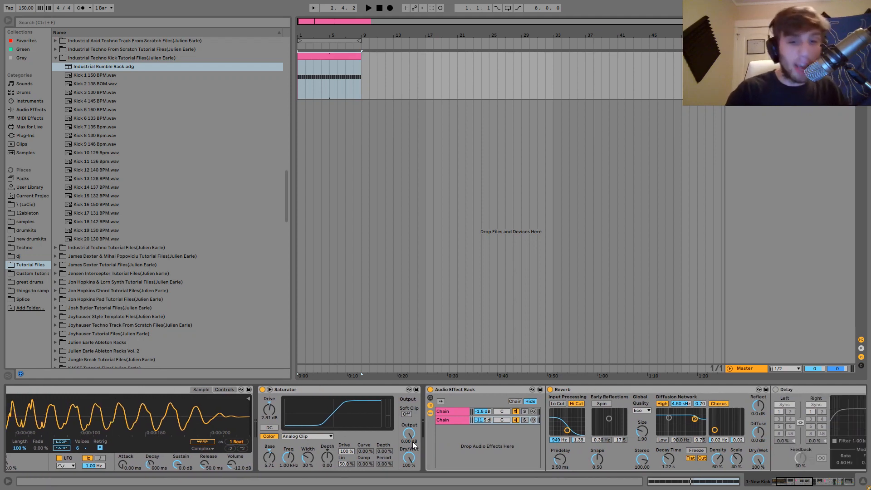
Solo each of the two chains in the first Audio Effect Rack during playback, and inspect the second chain's devices.
{"action": "left_click", "coordinate": [453, 411]}
{"action": "left_click", "coordinate": [525, 411]}
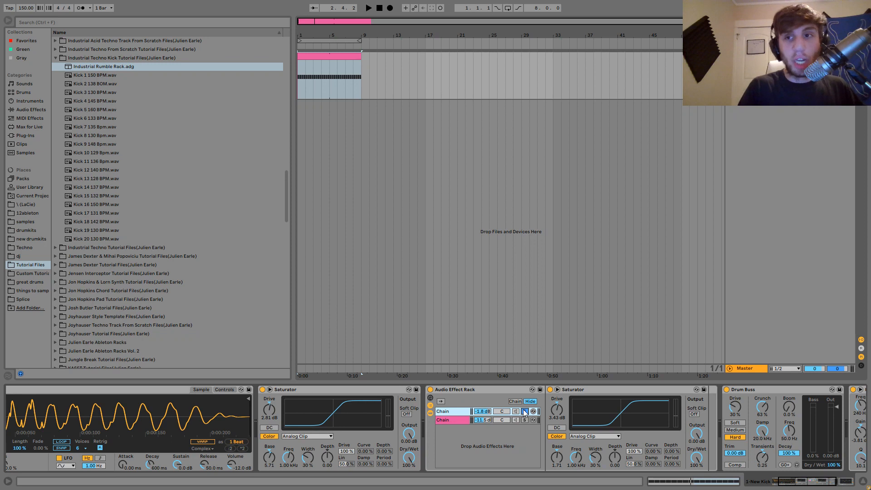
{"action": "key", "text": "space"}
{"action": "left_click", "coordinate": [524, 419]}
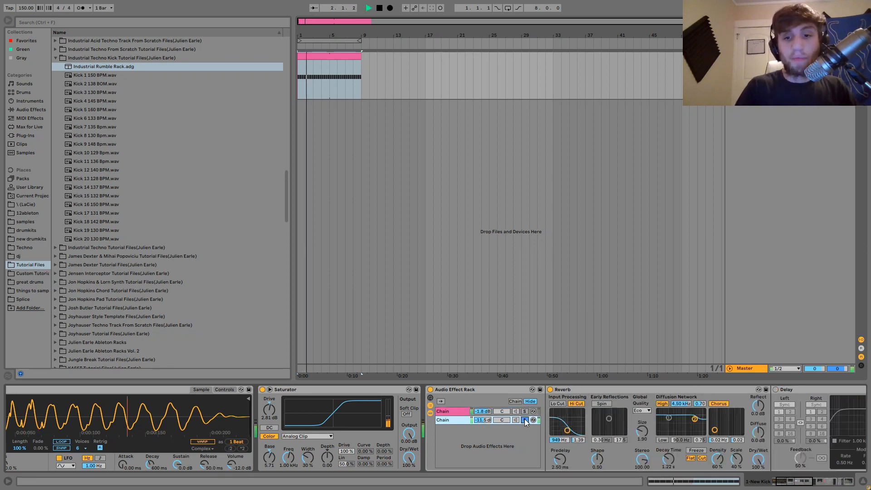
{"action": "key", "text": "space"}
{"action": "scroll", "coordinate": [442, 421], "scroll_direction": "right", "scroll_amount": 10}
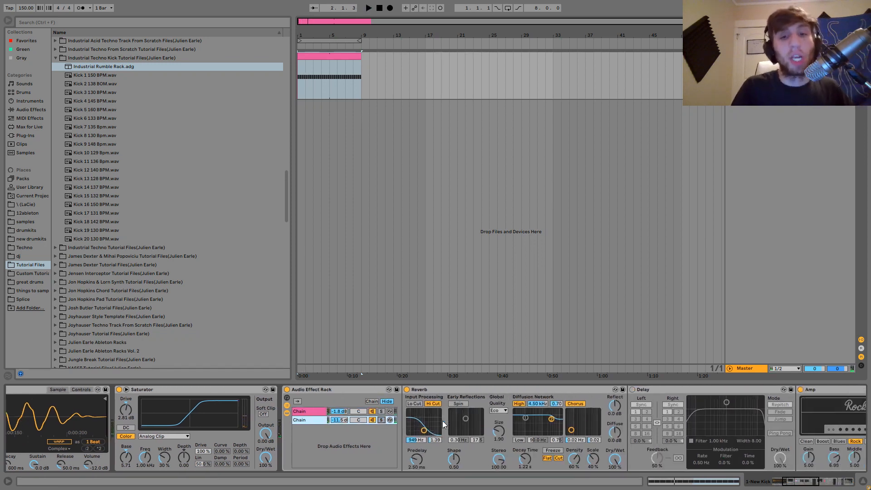
{"action": "scroll", "coordinate": [442, 420], "scroll_direction": "left", "scroll_amount": 4}
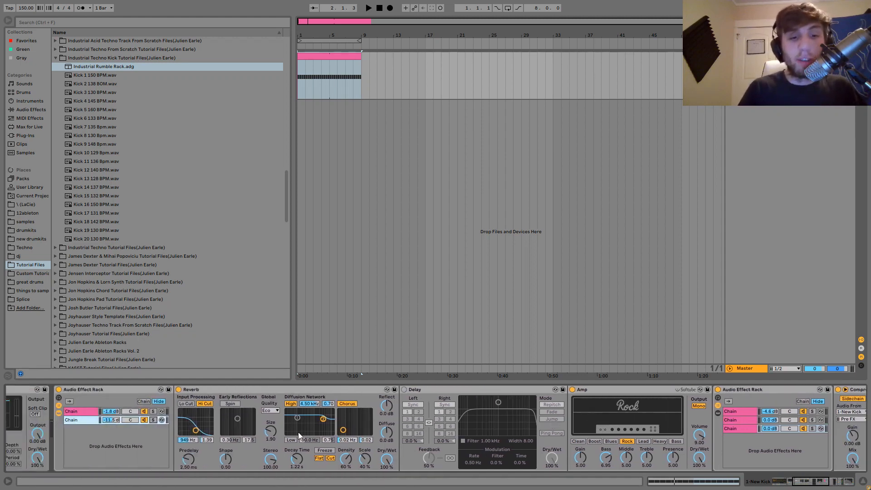
Listen to the second chain with Delay in place of Reverb, restore both devices, and play it with Reverb.
{"action": "left_click", "coordinate": [178, 389]}
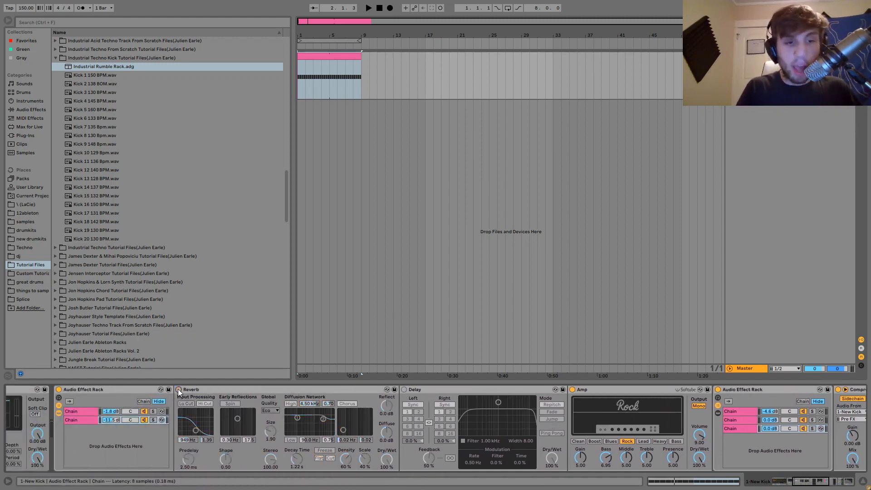
{"action": "left_click", "coordinate": [404, 389]}
{"action": "key", "text": "space"}
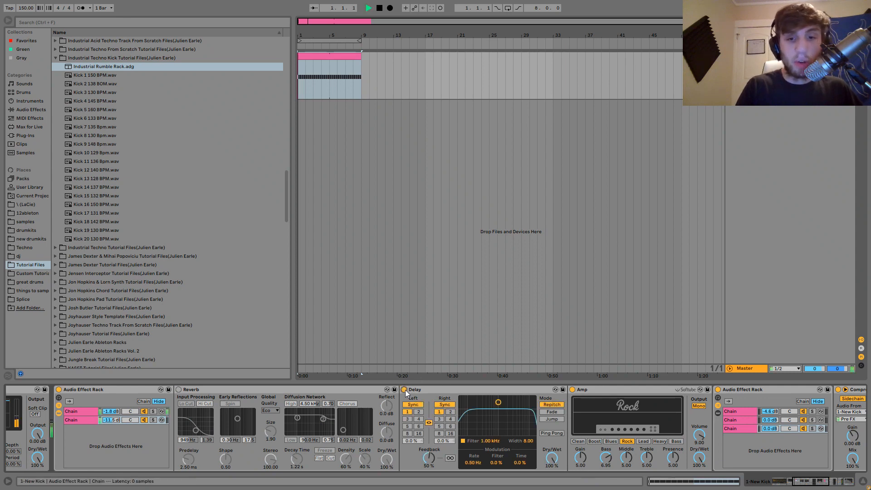
{"action": "key", "text": "space"}
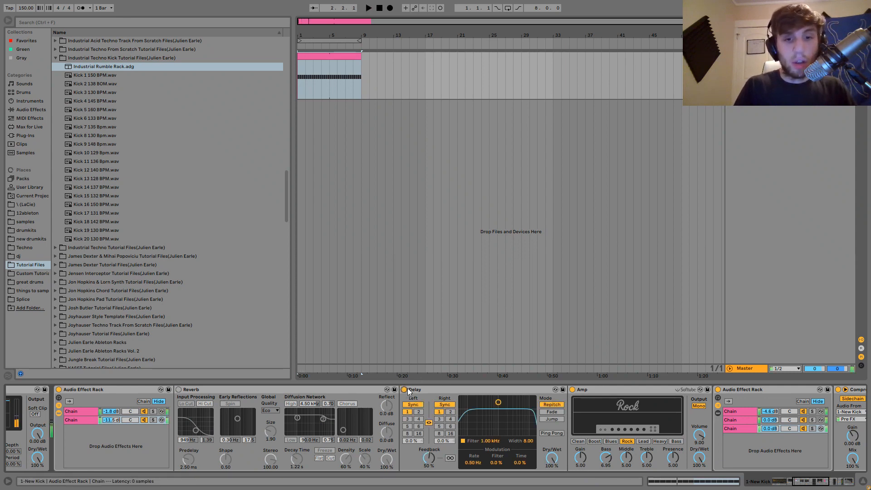
{"action": "left_click", "coordinate": [404, 389]}
{"action": "left_click", "coordinate": [180, 390]}
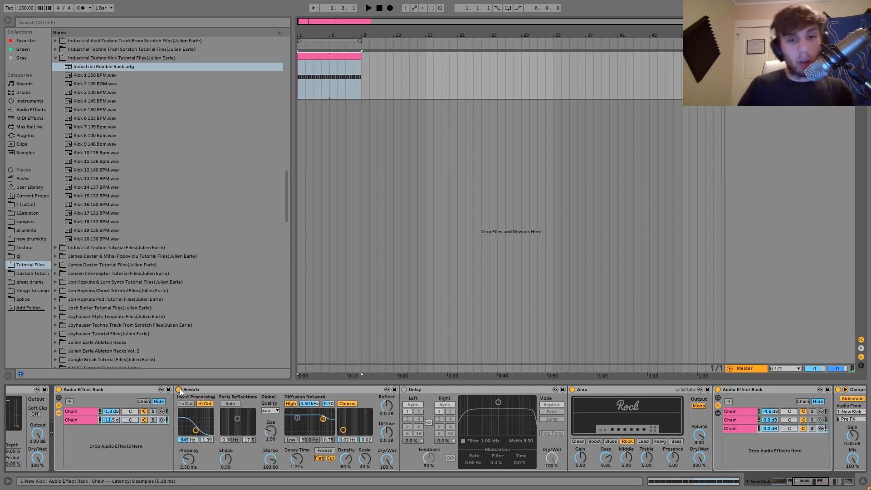
{"action": "key", "text": "space"}
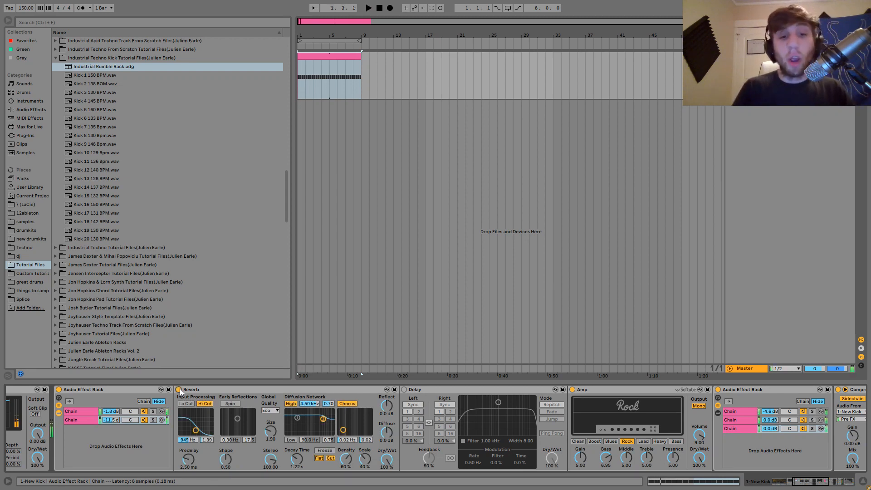
Select the Amp device in the rumble chain and listen to the loop with it.
{"action": "scroll", "coordinate": [604, 423], "scroll_direction": "right", "scroll_amount": 3}
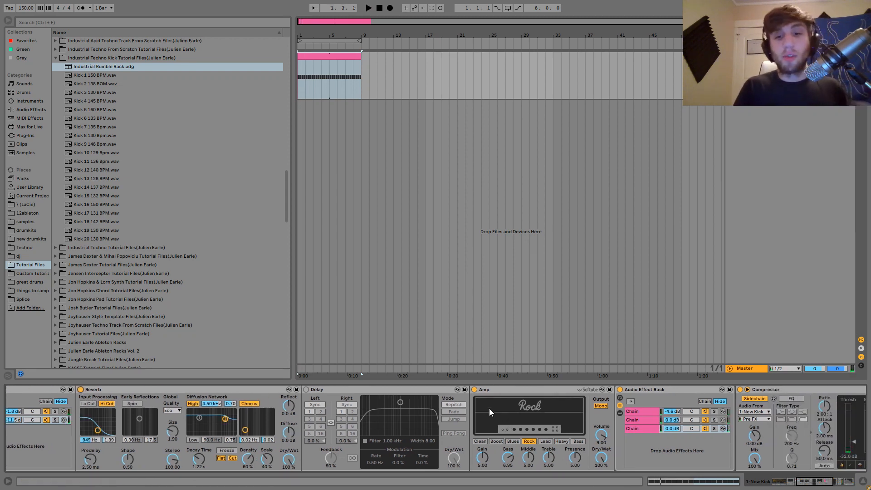
{"action": "left_click", "coordinate": [490, 390]}
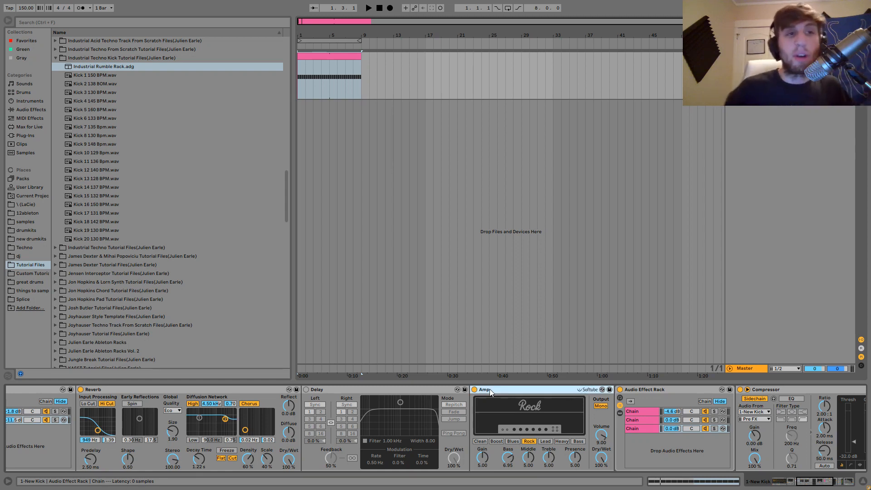
{"action": "key", "text": "space"}
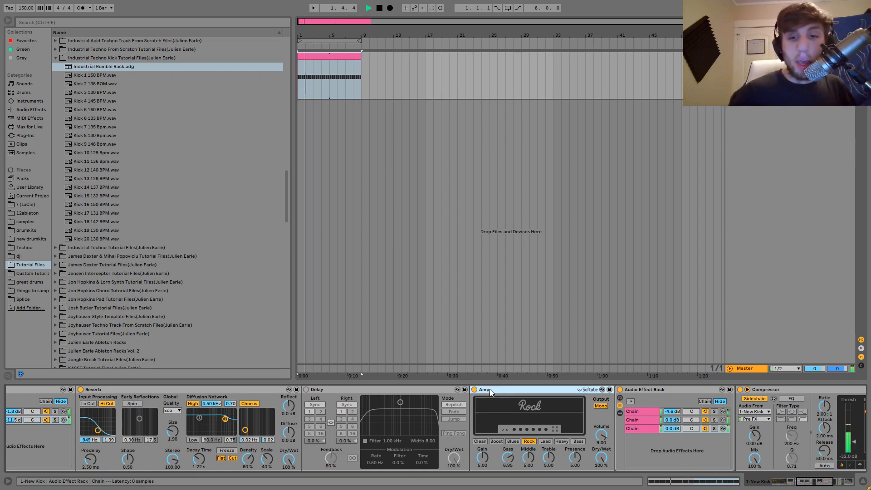
{"action": "key", "text": "space"}
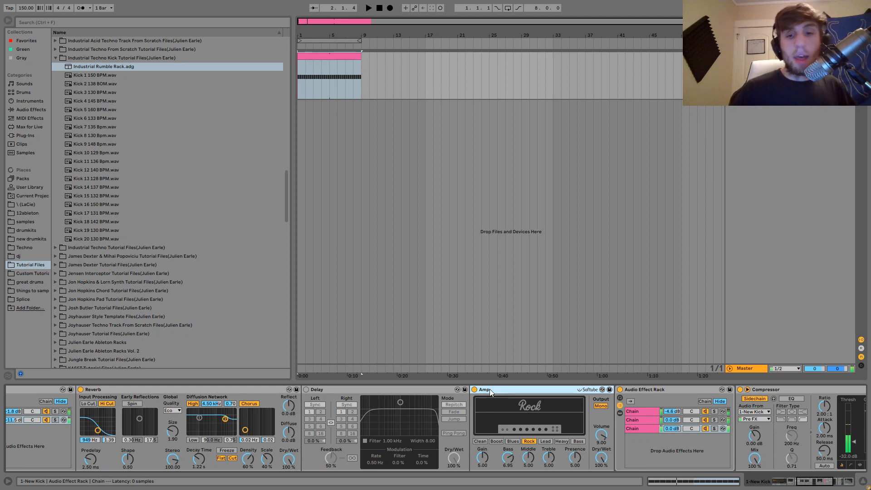
Bypass the three-chain Audio Effect Rack after the Amp and listen to the loop without it.
{"action": "left_click", "coordinate": [637, 389]}
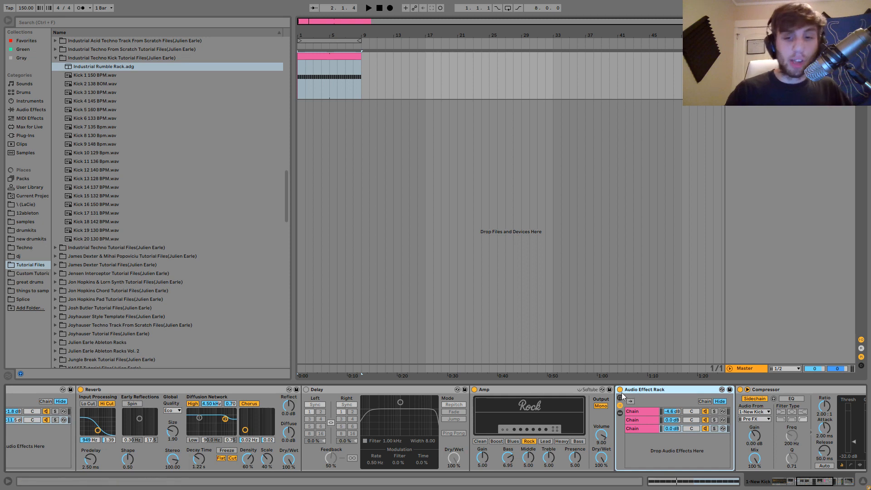
{"action": "left_click", "coordinate": [619, 390]}
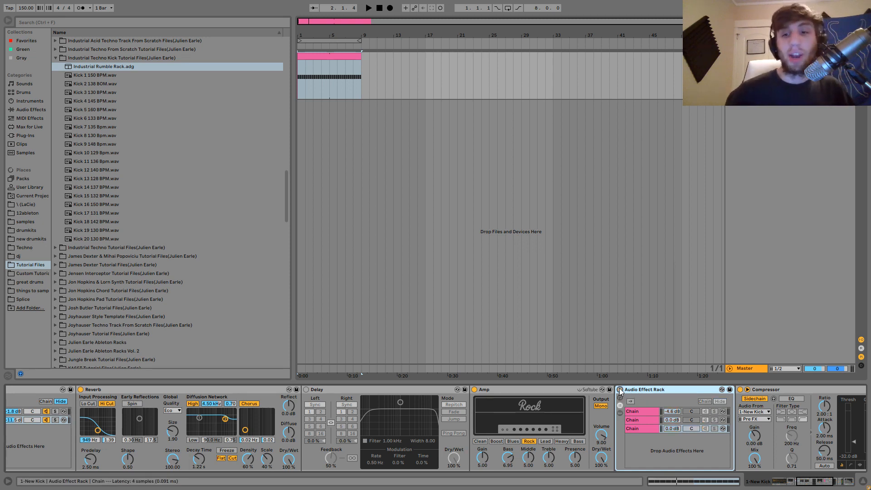
{"action": "key", "text": "space"}
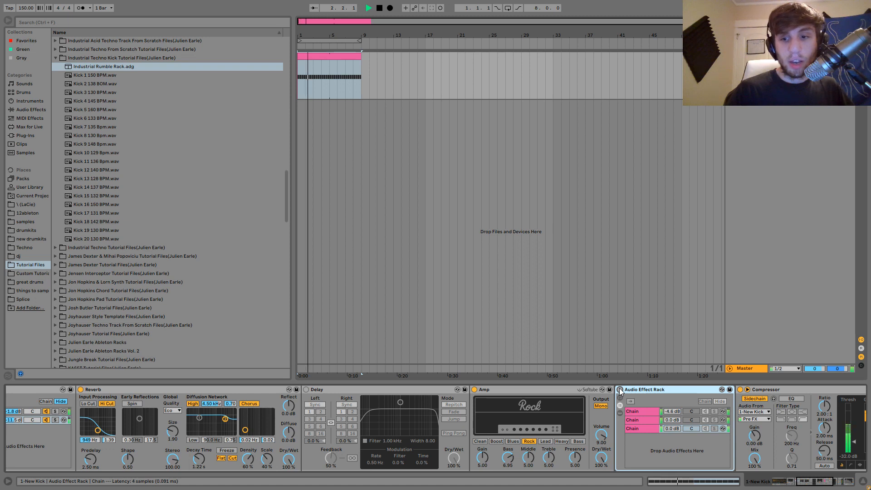
{"action": "key", "text": "space"}
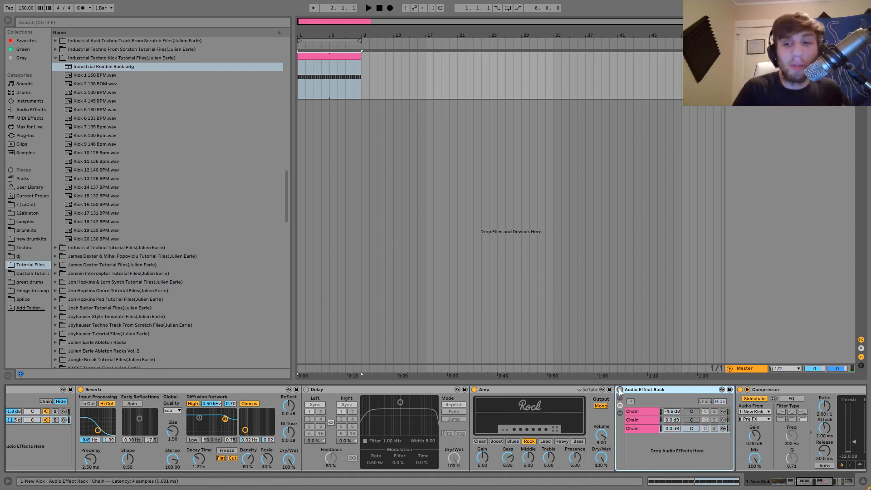
{"action": "key", "text": "space"}
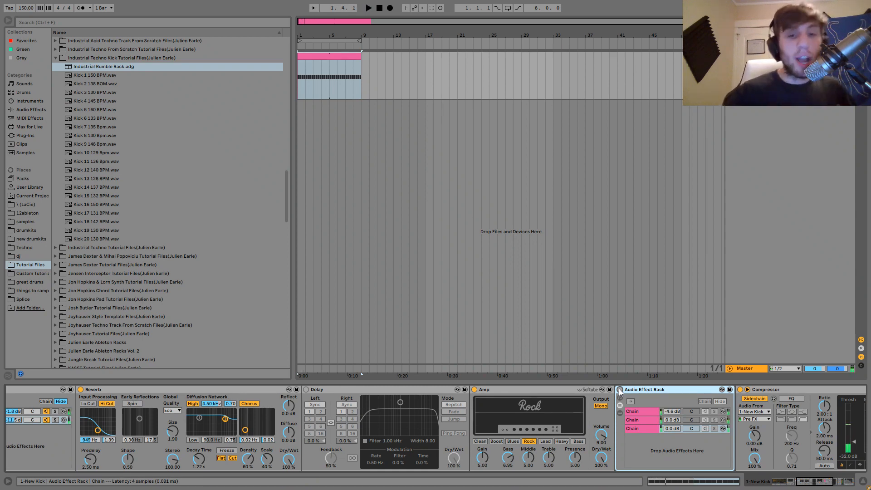
Toggle the three-chain Audio Effect Rack between active and bypassed to compare its sound, leaving it active.
{"action": "left_click", "coordinate": [620, 390]}
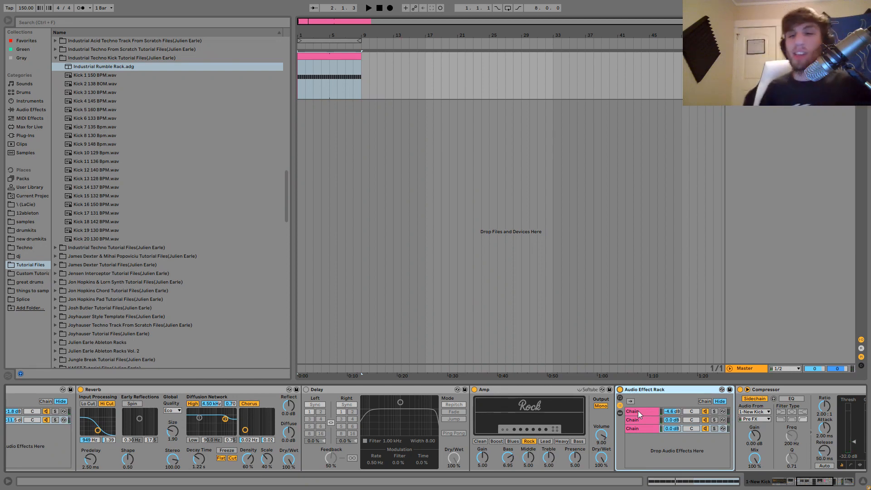
{"action": "left_click", "coordinate": [619, 389]}
{"action": "key", "text": "space"}
{"action": "left_click", "coordinate": [619, 389]}
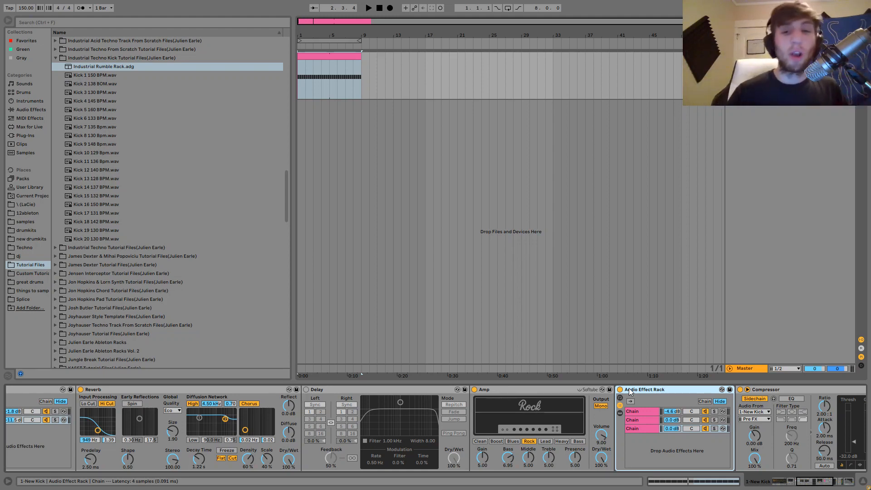
Switch off the Audio Effect Rack between the Amp and Compressor, and play the loop to hear the difference.
{"action": "left_click", "coordinate": [619, 389]}
{"action": "key", "text": "space"}
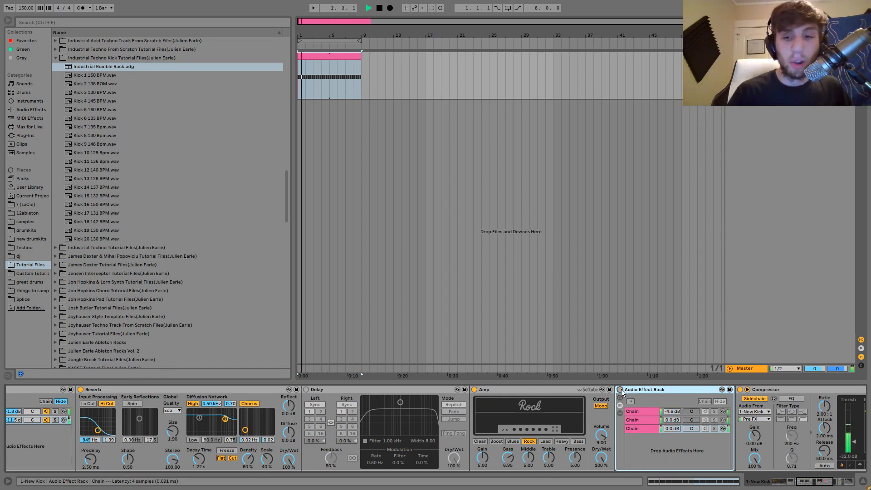
{"action": "key", "text": "space"}
{"action": "left_click", "coordinate": [620, 389]}
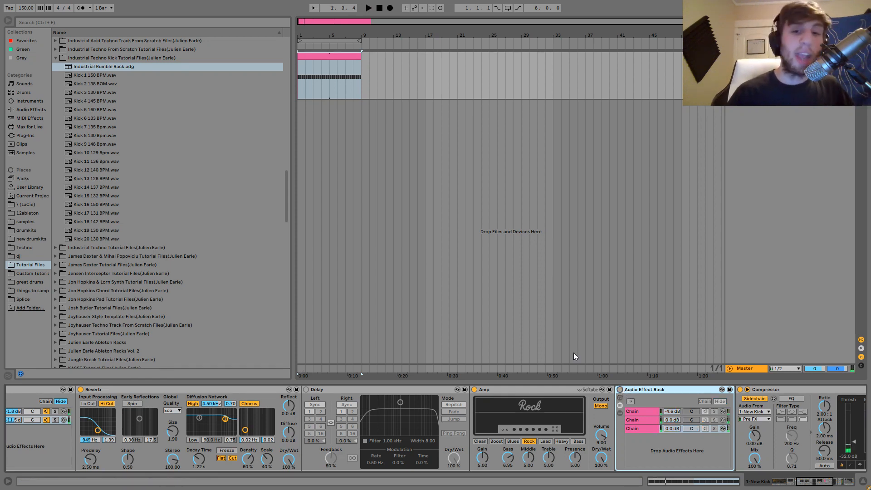
{"action": "key", "text": "space"}
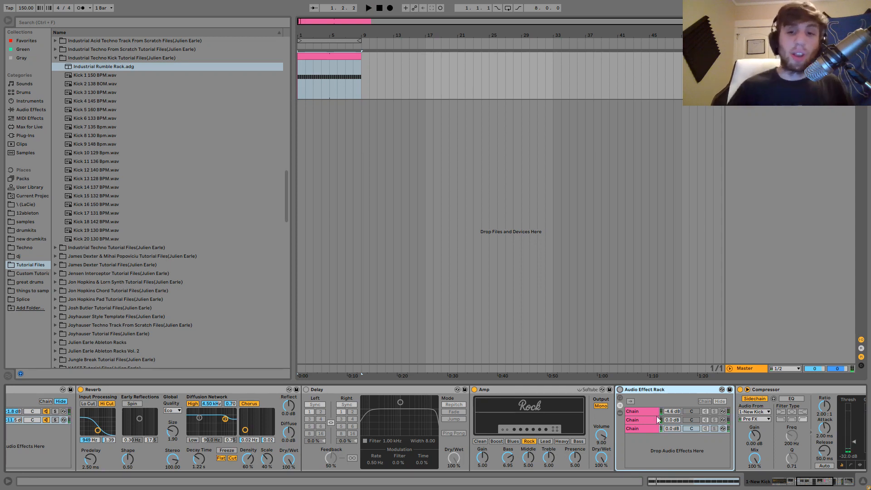
Switch the three-chain Audio Effect Rack after the Amp back on and show the devices of its first chain.
{"action": "left_click", "coordinate": [620, 389]}
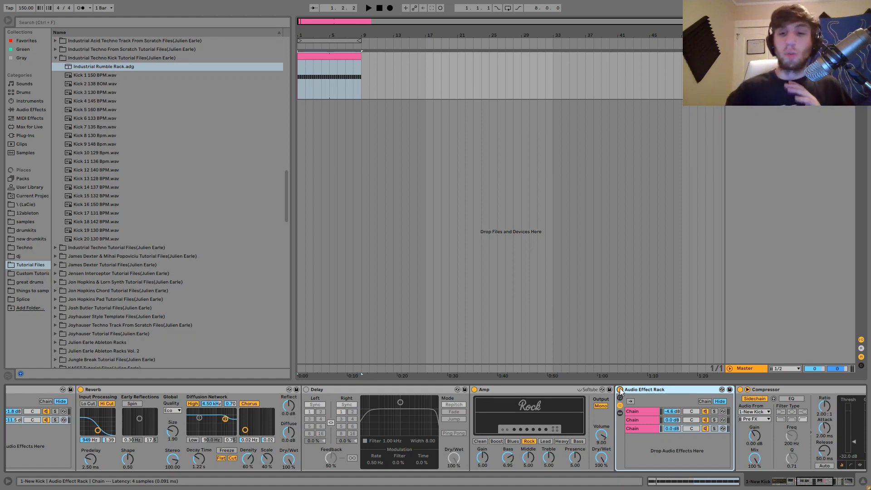
{"action": "left_click", "coordinate": [514, 388]}
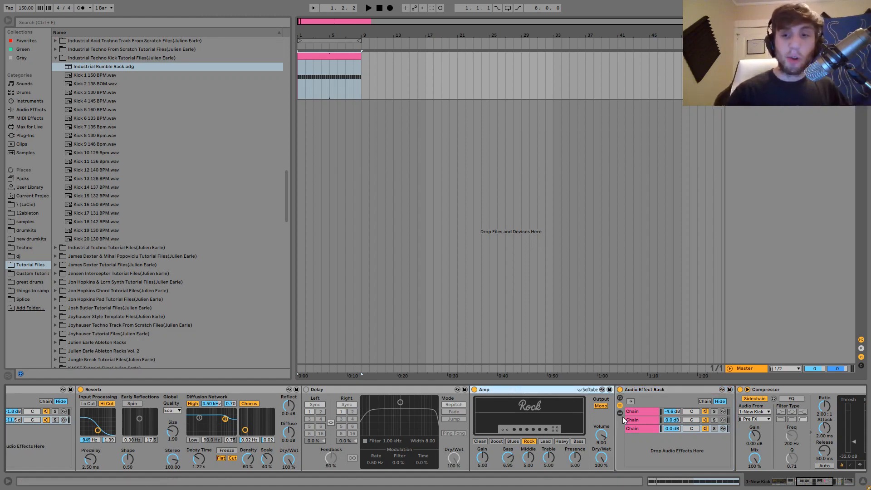
{"action": "scroll", "coordinate": [622, 416], "scroll_direction": "right", "scroll_amount": 3}
{"action": "left_click", "coordinate": [559, 412]}
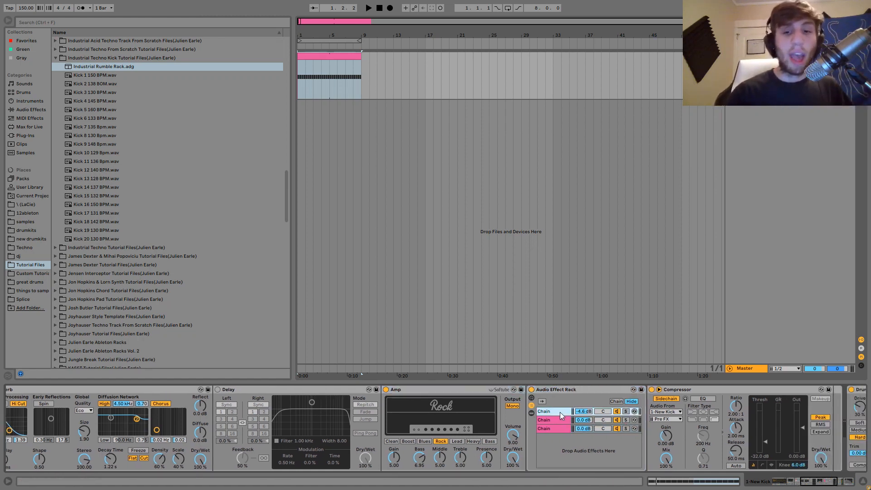
{"action": "scroll", "coordinate": [560, 412], "scroll_direction": "right", "scroll_amount": 3}
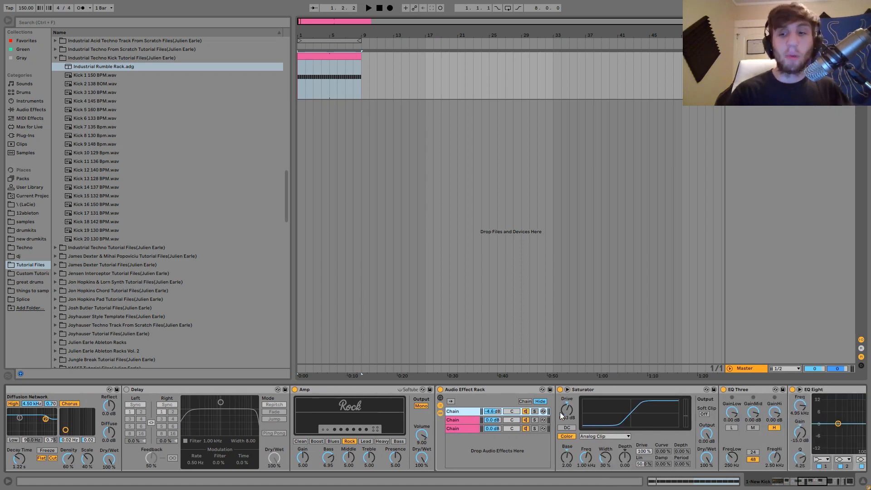
Solo the first chain of the three-chain rack and play the loop to hear it alone.
{"action": "left_click", "coordinate": [534, 411]}
{"action": "key", "text": "space"}
{"action": "key", "text": "space"}
{"action": "scroll", "coordinate": [320, 419], "scroll_direction": "left", "scroll_amount": 7}
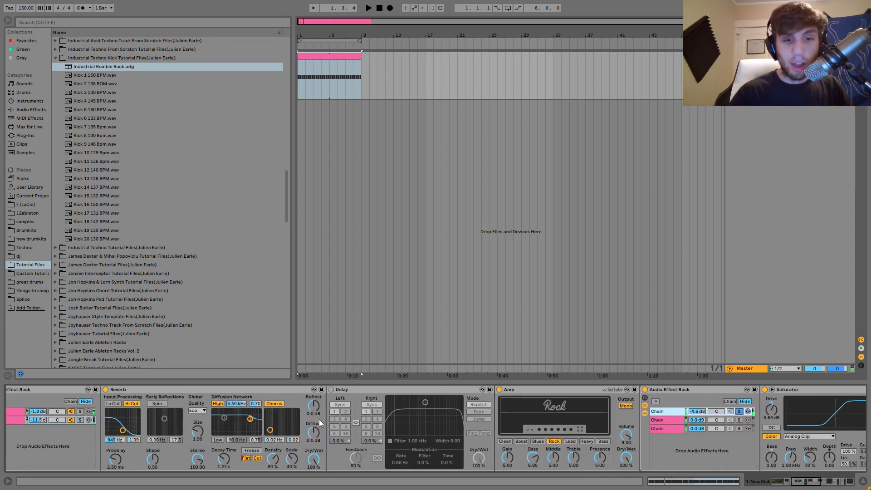
{"action": "key", "text": "space"}
{"action": "scroll", "coordinate": [90, 418], "scroll_direction": "right", "scroll_amount": 11}
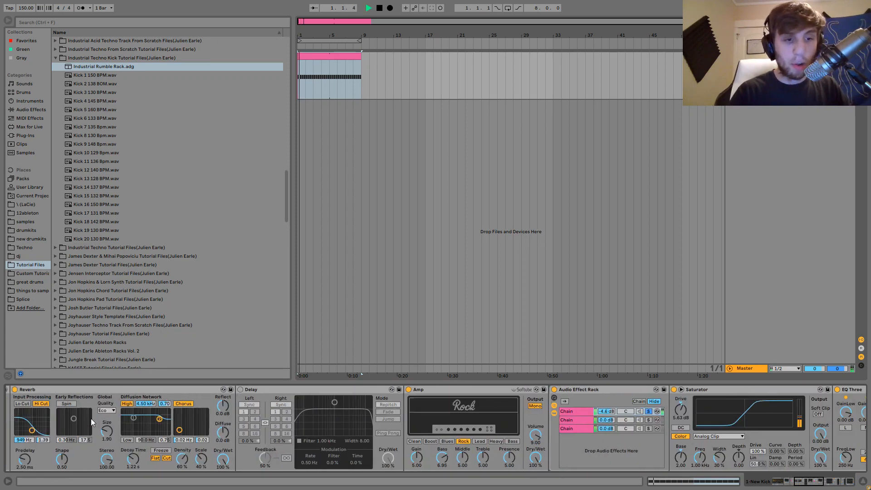
Audition the rack's second and third chains in solo one after the other, ending with no chain soloed.
{"action": "key", "text": "space"}
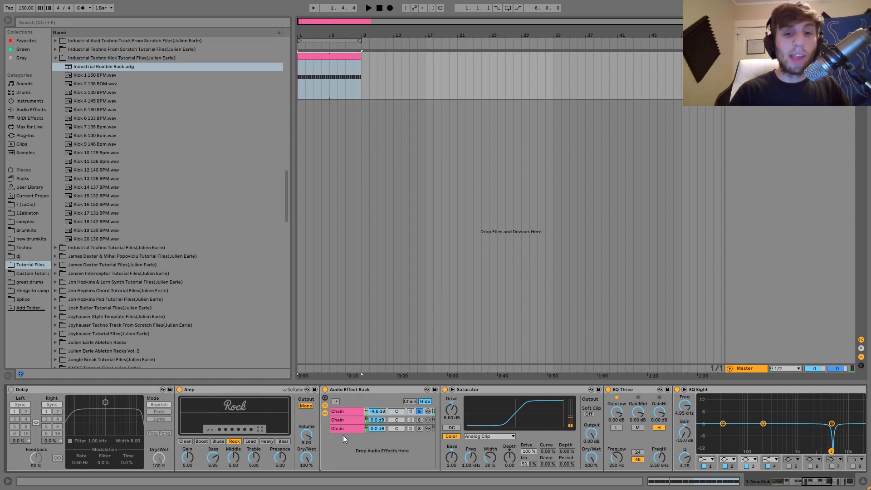
{"action": "left_click", "coordinate": [420, 420]}
{"action": "key", "text": "space"}
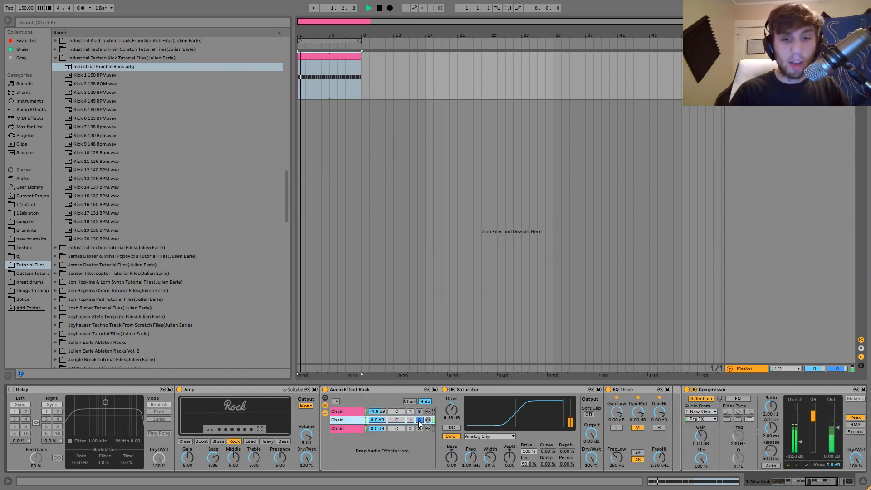
{"action": "left_click", "coordinate": [420, 429]}
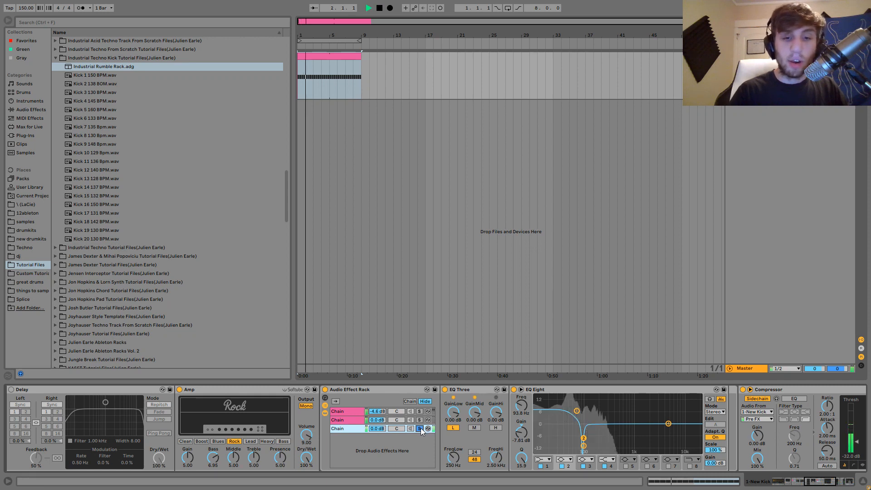
{"action": "key", "text": "space"}
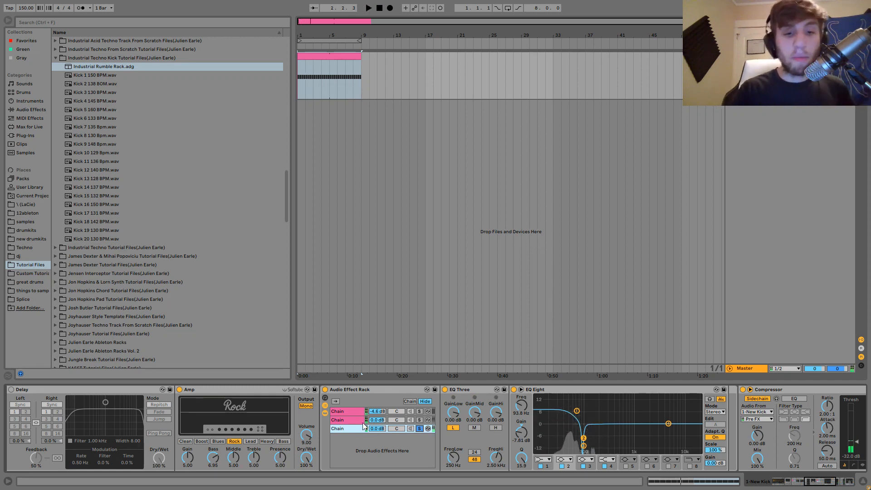
{"action": "left_click", "coordinate": [420, 428]}
Solo the rack's second chain, with the Saturator and EQ Three, and listen to the loop again.
{"action": "left_click", "coordinate": [347, 420]}
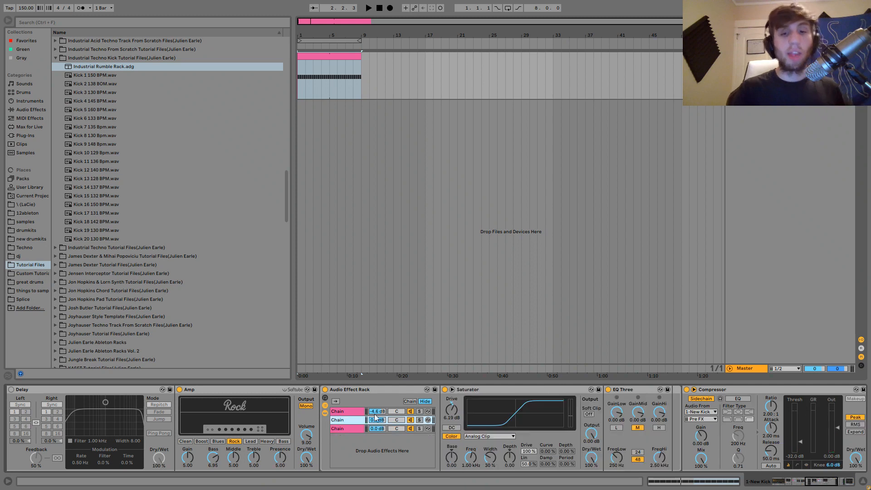
{"action": "left_click", "coordinate": [419, 420]}
{"action": "key", "text": "space"}
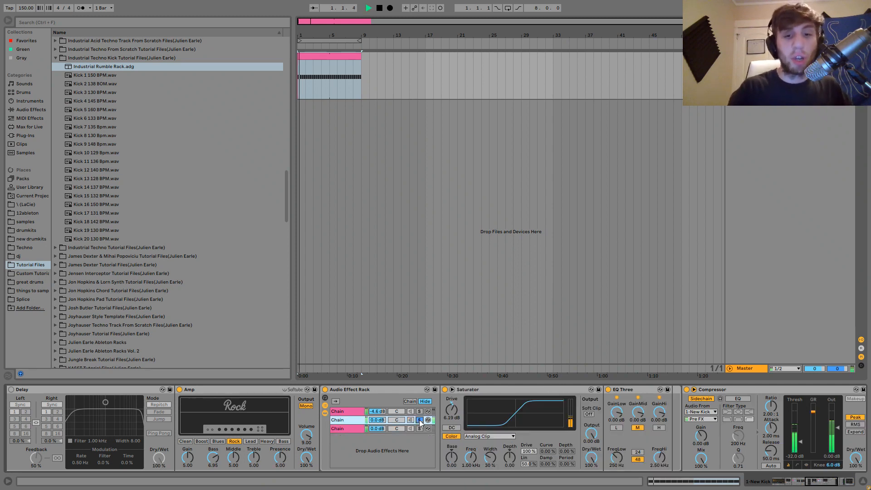
{"action": "key", "text": "space"}
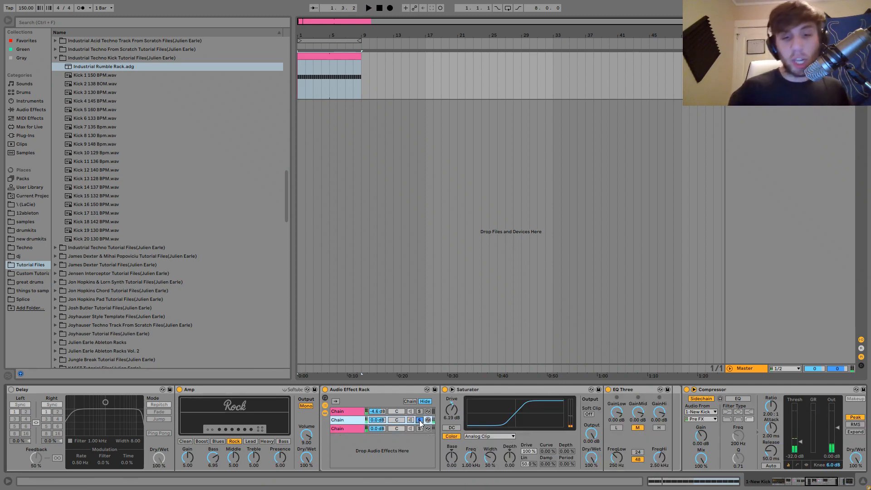
Solo the rack's third chain, with the EQ Three and EQ Eight, and play the loop briefly.
{"action": "left_click", "coordinate": [420, 428]}
{"action": "key", "text": "space"}
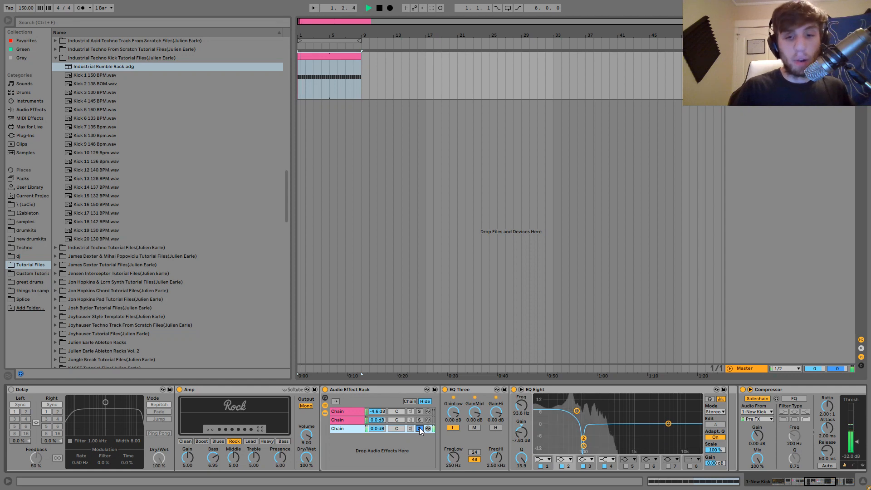
{"action": "key", "text": "space"}
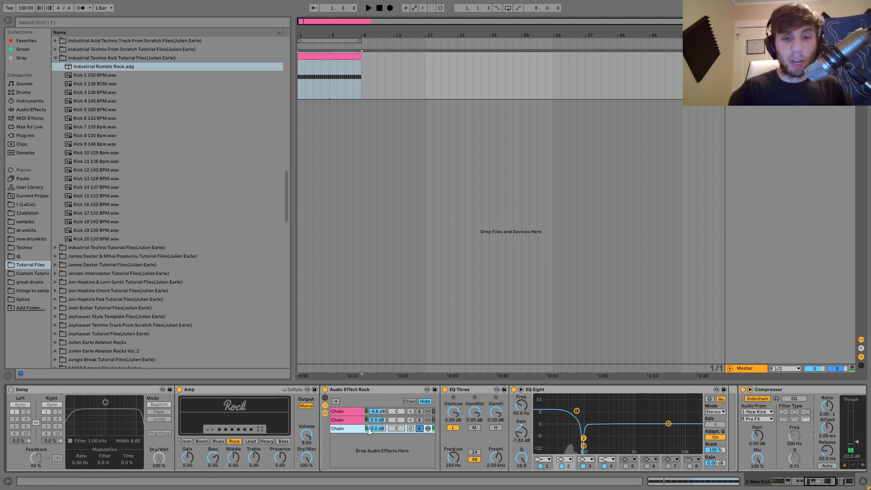
Try the second chain's Saturator at the end of the third chain, listen to the loop, and undo the addition.
{"action": "left_click", "coordinate": [342, 420]}
{"action": "left_click_drag", "start_coordinate": [477, 391], "coordinate": [399, 427]}
{"action": "key", "text": "space"}
{"action": "left_click", "coordinate": [341, 428]}
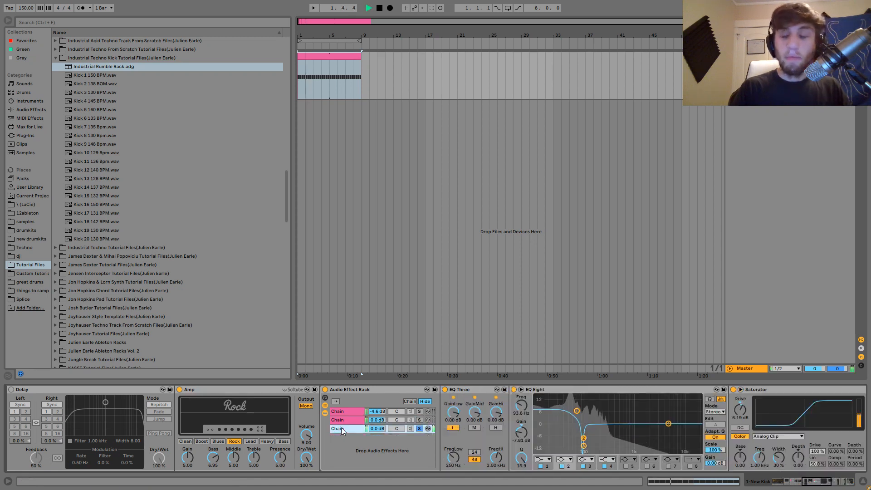
{"action": "key", "text": "space"}
{"action": "key", "text": "ctrl+z"}
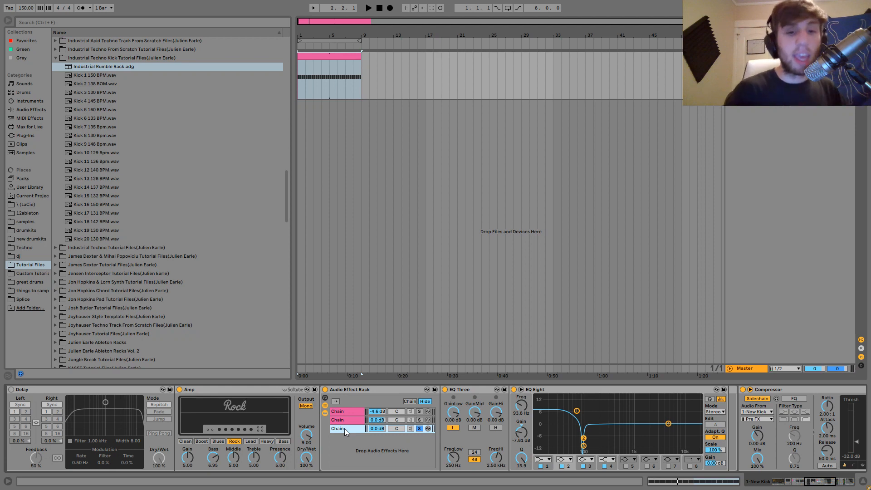
Solo the second chain in place of the third and play the loop to hear the mid band.
{"action": "left_click", "coordinate": [346, 422]}
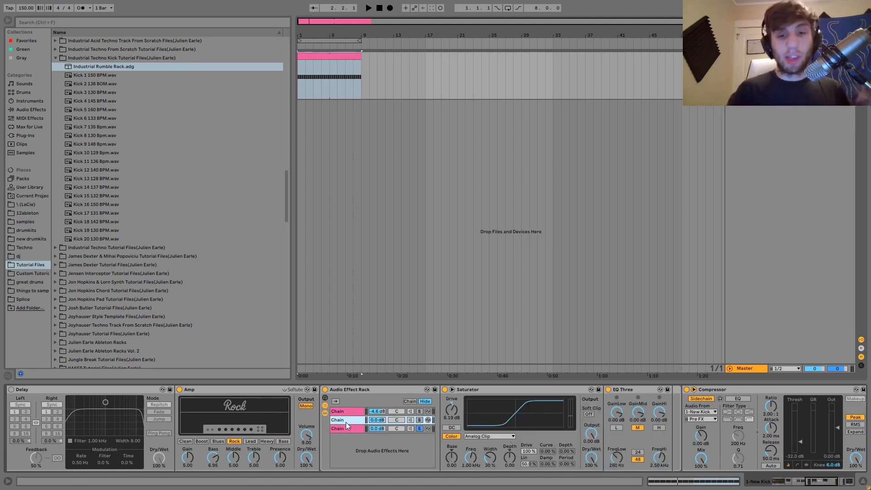
{"action": "left_click", "coordinate": [419, 421]}
{"action": "key", "text": "space"}
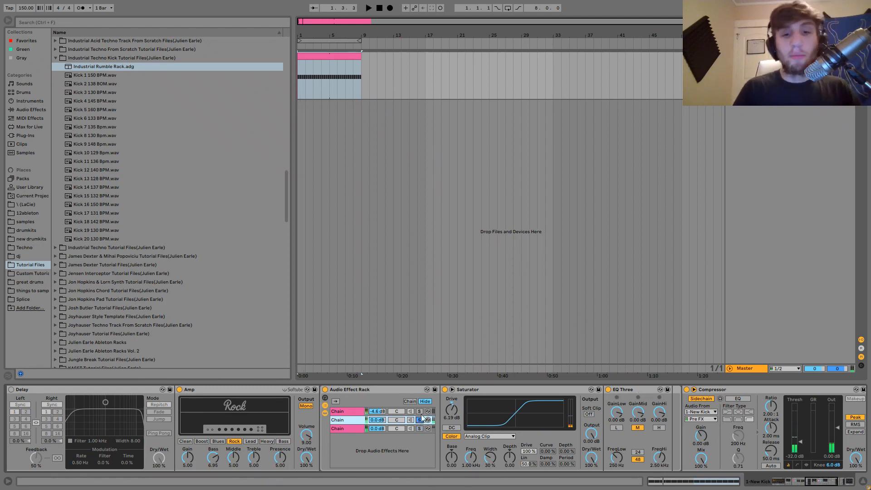
Solo the first chain and play the loop to hear the high band with its Saturator.
{"action": "left_click", "coordinate": [420, 411]}
{"action": "key", "text": "space"}
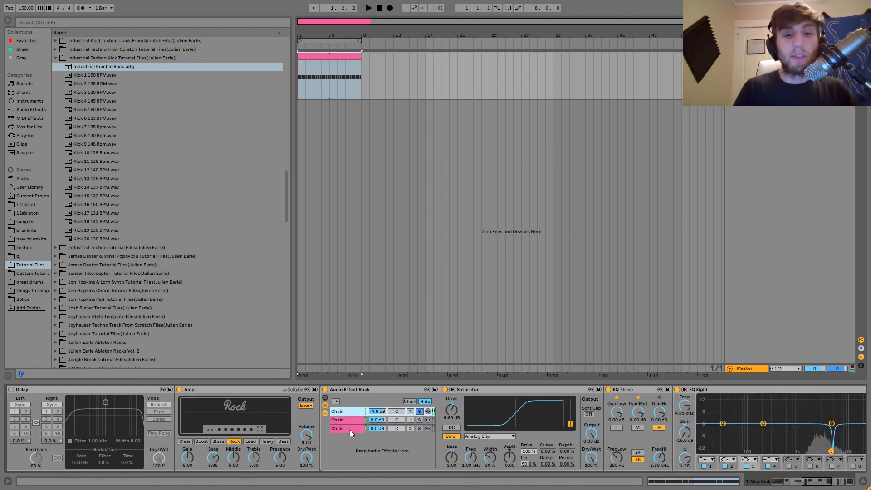
{"action": "key", "text": "space"}
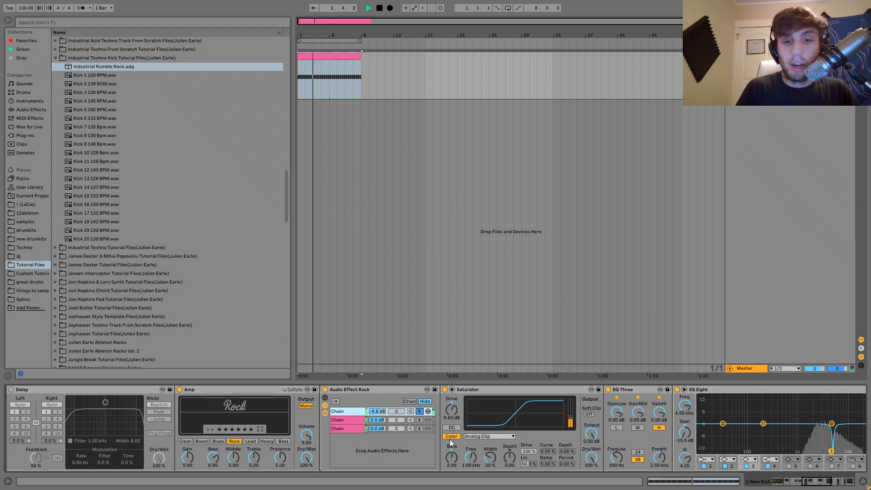
{"action": "key", "text": "space"}
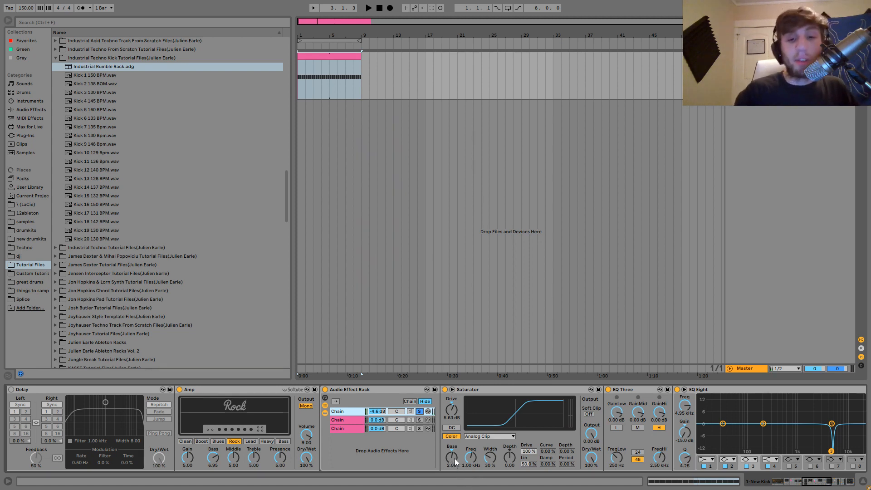
Bypass and re-enable the EQ Eight in the soloed first chain during playback to compare its effect.
{"action": "key", "text": "space"}
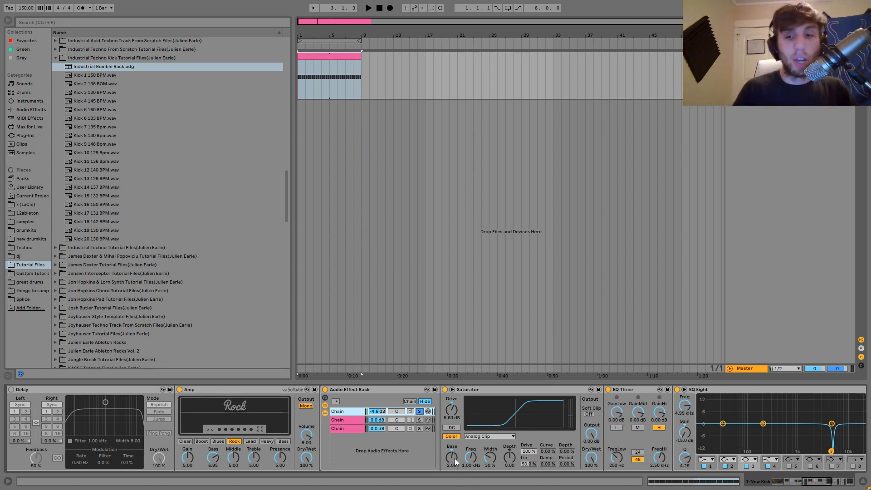
{"action": "scroll", "coordinate": [709, 415], "scroll_direction": "down", "scroll_amount": 3}
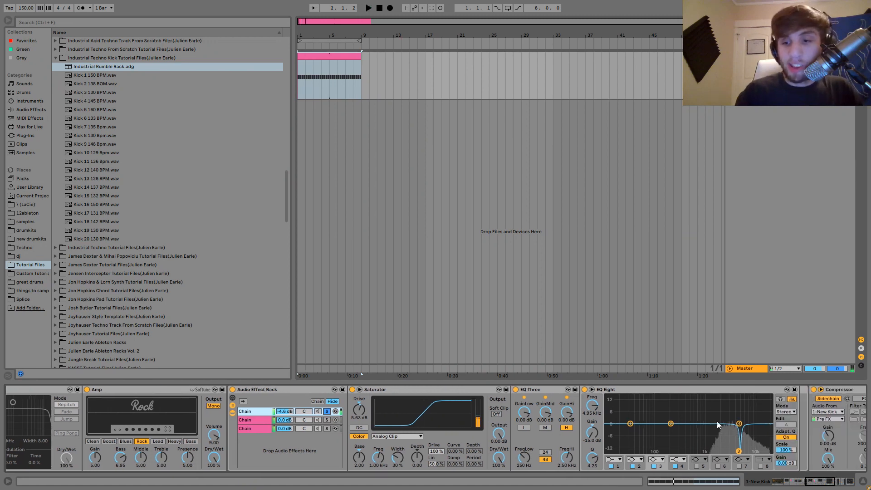
{"action": "left_click", "coordinate": [585, 389]}
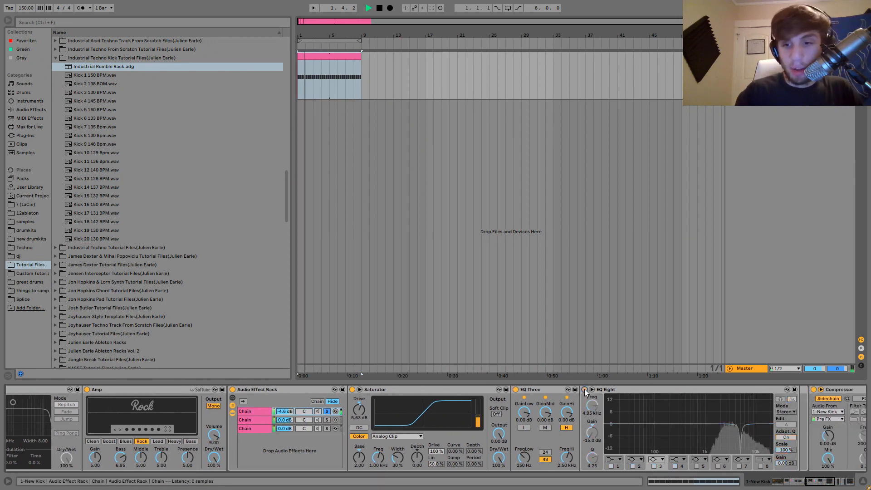
{"action": "left_click", "coordinate": [584, 390]}
{"action": "scroll", "coordinate": [584, 388], "scroll_direction": "up", "scroll_amount": 5}
{"action": "key", "text": "space"}
{"action": "scroll", "coordinate": [584, 389], "scroll_direction": "down", "scroll_amount": 5}
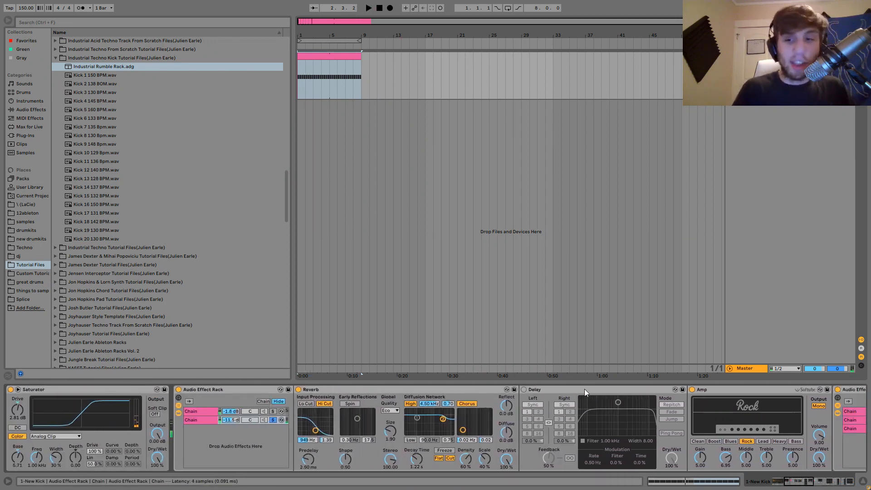
Clear the first chain's solo and play the loop through all three chains together.
{"action": "left_click", "coordinate": [562, 411]}
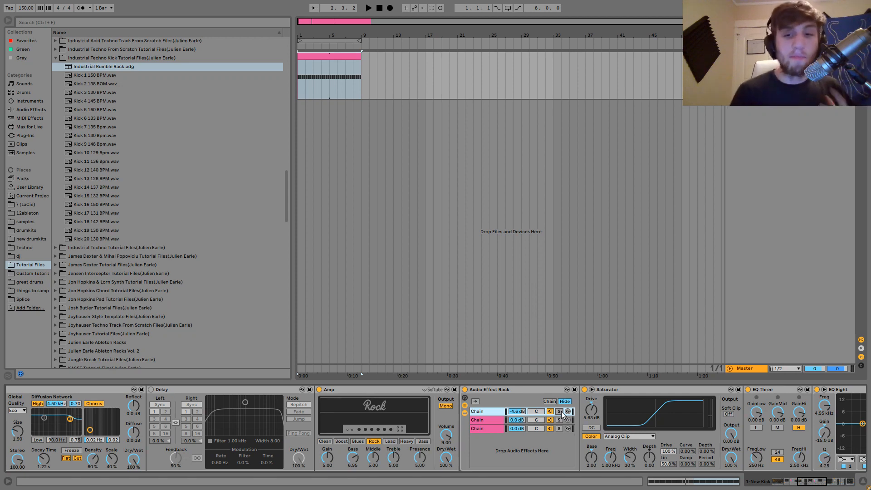
{"action": "key", "text": "space"}
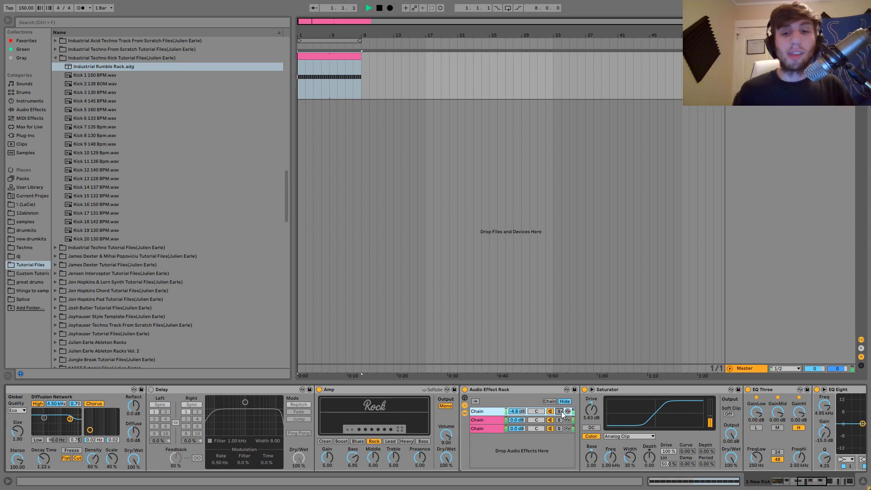
{"action": "scroll", "coordinate": [562, 411], "scroll_direction": "up", "scroll_amount": 3}
{"action": "scroll", "coordinate": [561, 411], "scroll_direction": "up", "scroll_amount": 5}
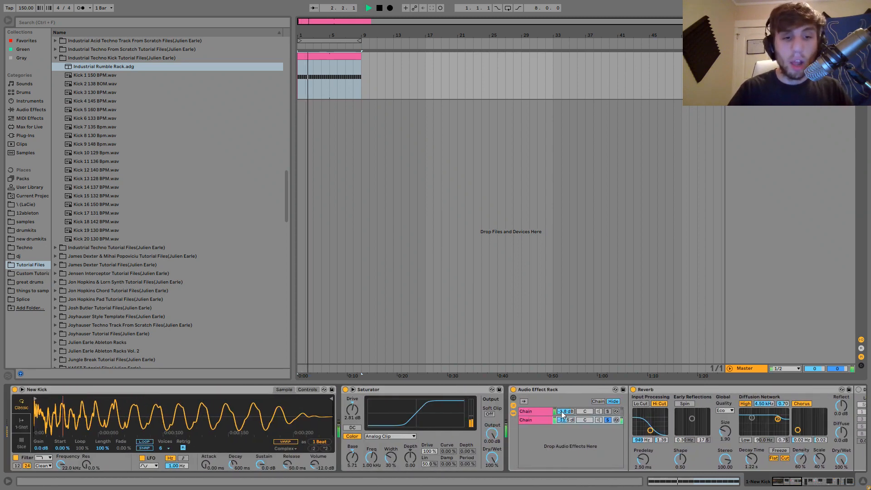
{"action": "key", "text": "space"}
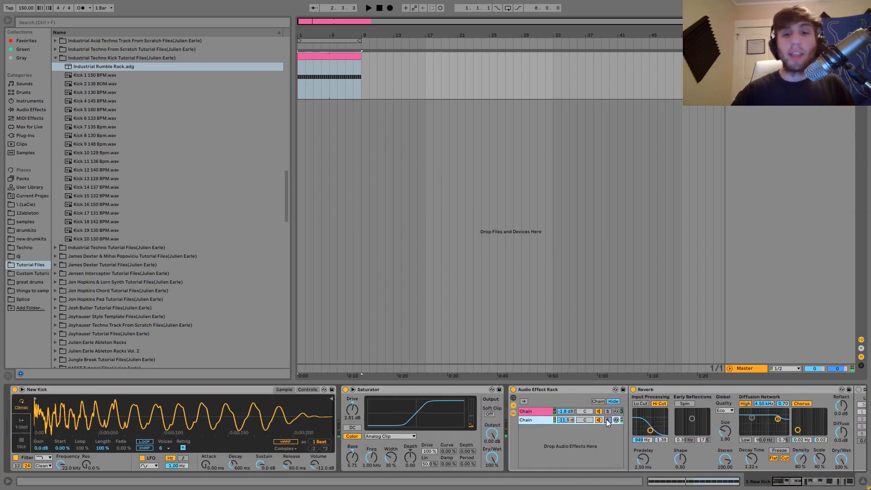
Play the loop with the second chain of the rack before the Reverb unsoloed, and restore that solo.
{"action": "scroll", "coordinate": [606, 419], "scroll_direction": "down", "scroll_amount": 3}
{"action": "key", "text": "space"}
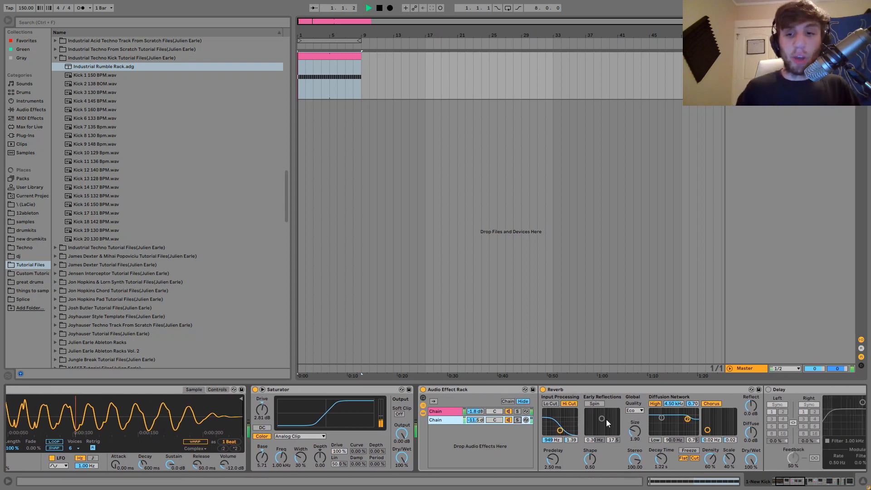
{"action": "scroll", "coordinate": [606, 419], "scroll_direction": "down", "scroll_amount": 3}
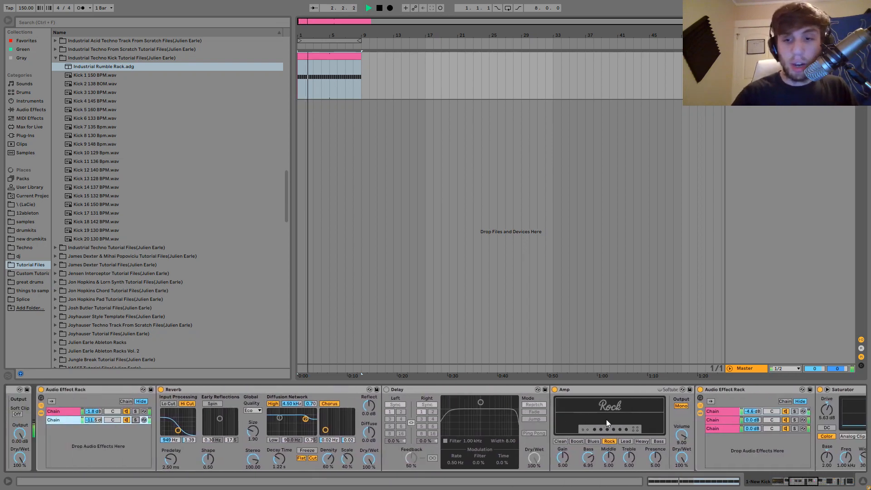
{"action": "key", "text": "space"}
{"action": "scroll", "coordinate": [252, 420], "scroll_direction": "down", "scroll_amount": 10}
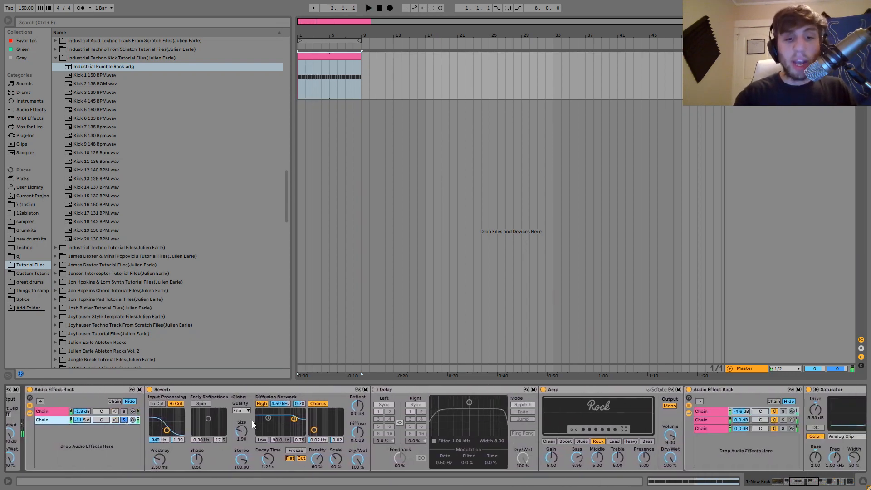
Solo the third chain of the rack after the Amp and play the loop while examining its EQ devices.
{"action": "left_click", "coordinate": [485, 429]}
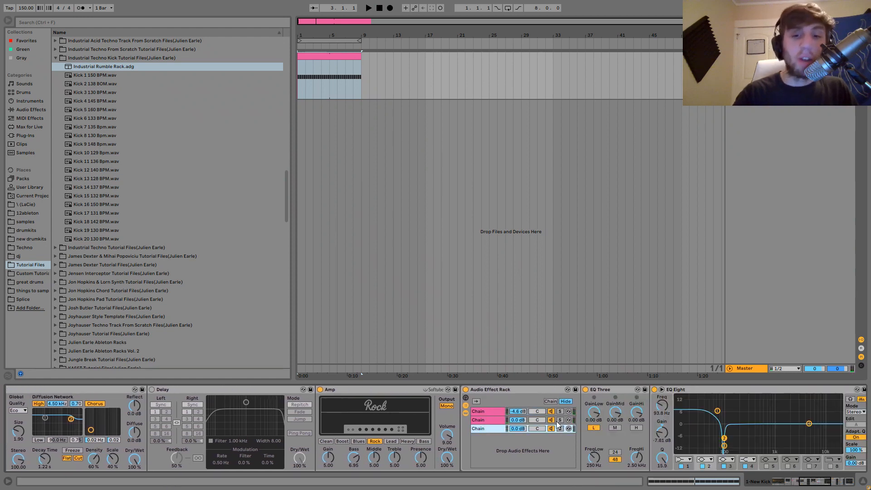
{"action": "left_click", "coordinate": [559, 428]}
{"action": "scroll", "coordinate": [562, 429], "scroll_direction": "down", "scroll_amount": 6}
{"action": "key", "text": "space"}
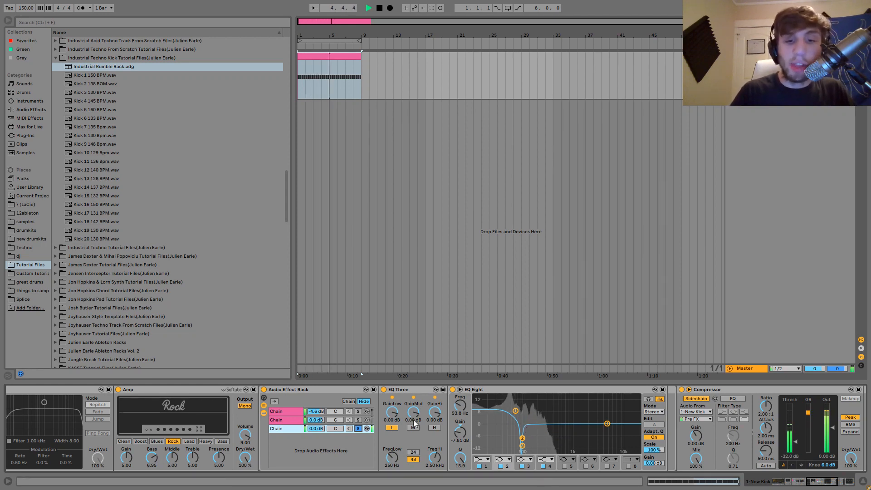
Clear the third chain's solo in the rack after the Amp and play the loop through all its chains together.
{"action": "scroll", "coordinate": [361, 428], "scroll_direction": "left", "scroll_amount": 3}
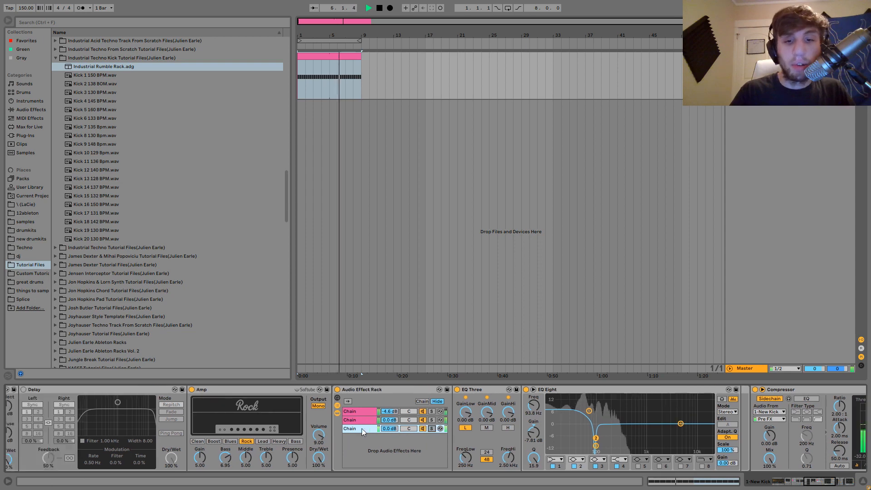
{"action": "scroll", "coordinate": [361, 428], "scroll_direction": "left", "scroll_amount": 10}
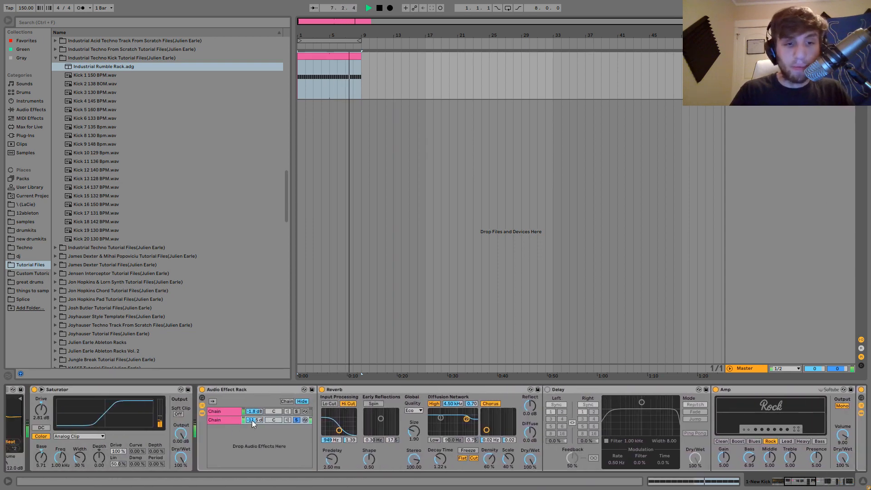
{"action": "scroll", "coordinate": [294, 419], "scroll_direction": "right", "scroll_amount": 13}
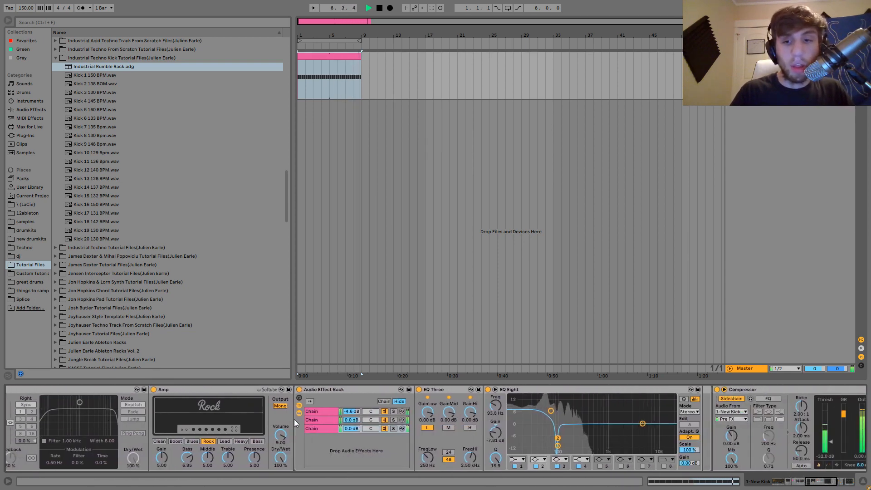
{"action": "key", "text": "space"}
{"action": "scroll", "coordinate": [294, 419], "scroll_direction": "left", "scroll_amount": 1}
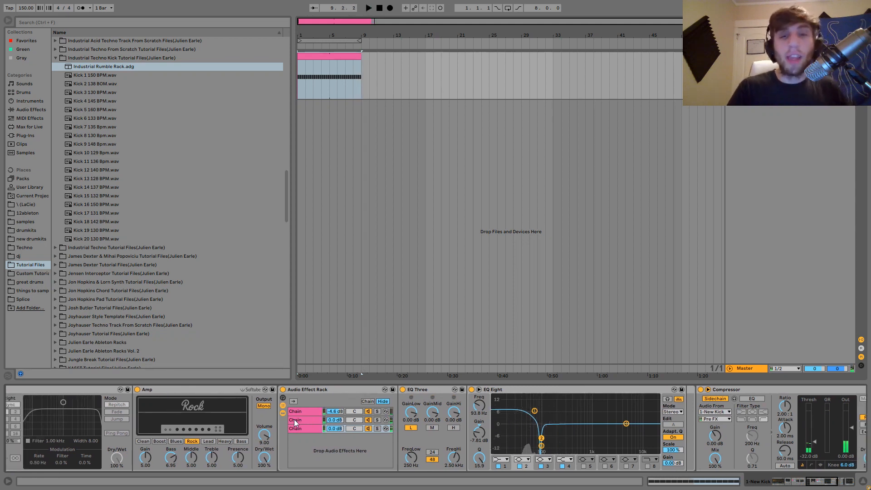
Select the sidechain Compressor and hide the chain devices of the Audio Effect Rack in front of it.
{"action": "scroll", "coordinate": [676, 398], "scroll_direction": "right", "scroll_amount": 4}
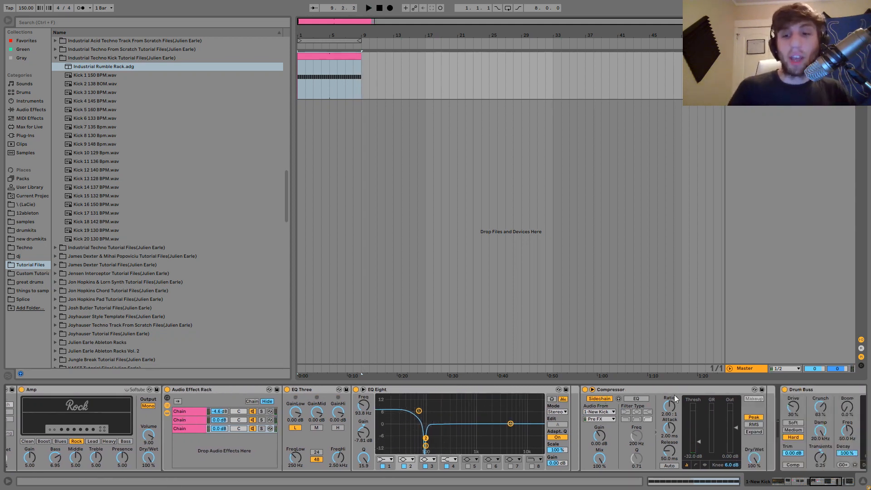
{"action": "left_click", "coordinate": [659, 389]}
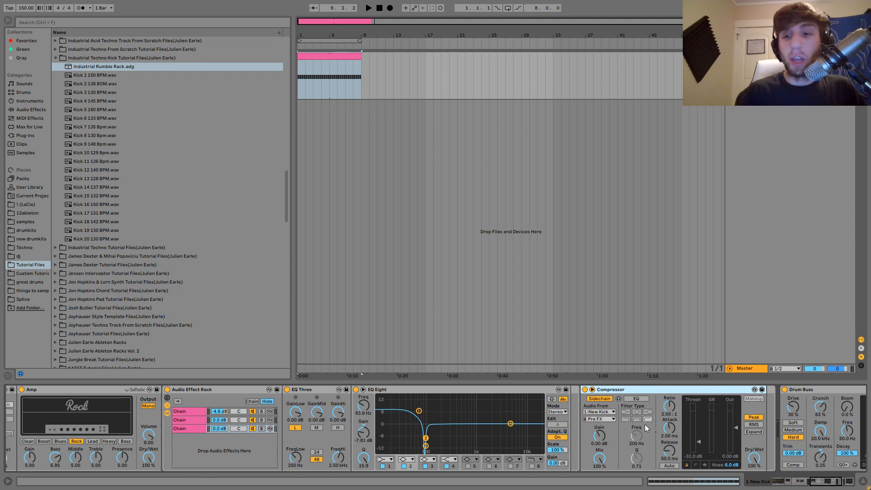
{"action": "left_click", "coordinate": [167, 413]}
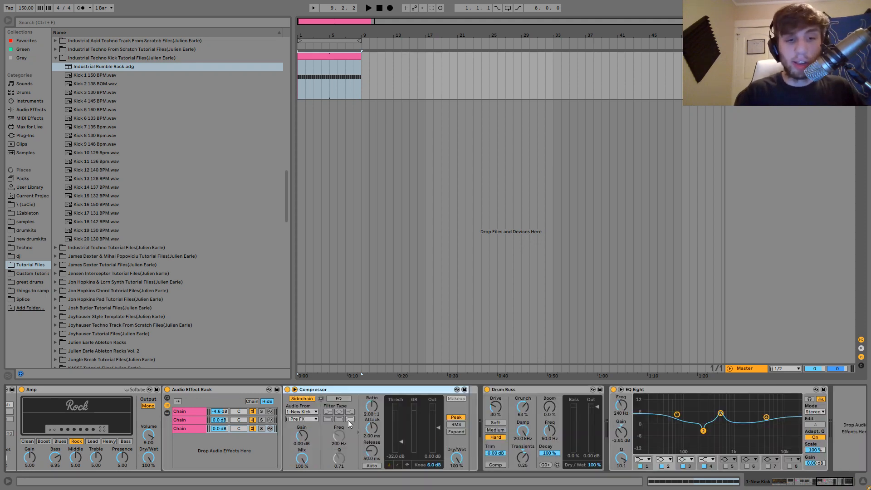
{"action": "scroll", "coordinate": [340, 412], "scroll_direction": "left", "scroll_amount": 2}
{"action": "scroll", "coordinate": [280, 441], "scroll_direction": "left", "scroll_amount": 2}
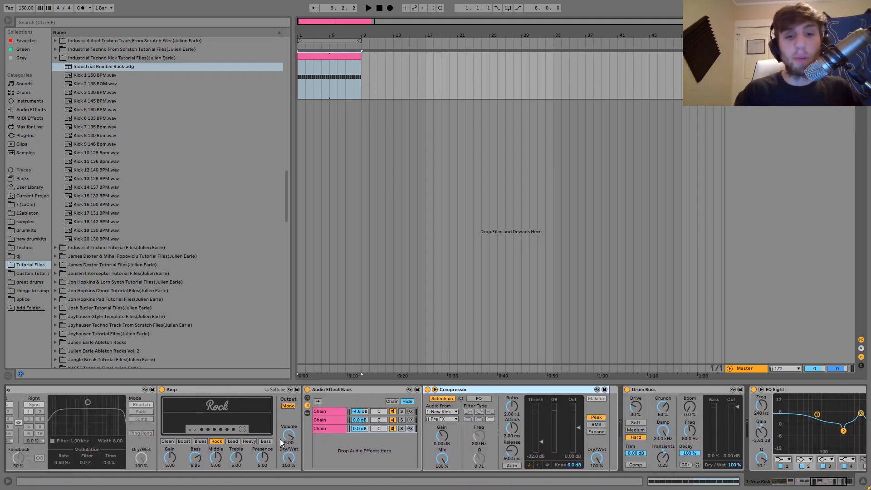
Play the loop with the sidechain Compressor bypassed, stop playback and re-enable the Compressor.
{"action": "left_click", "coordinate": [428, 389]}
{"action": "key", "text": "space"}
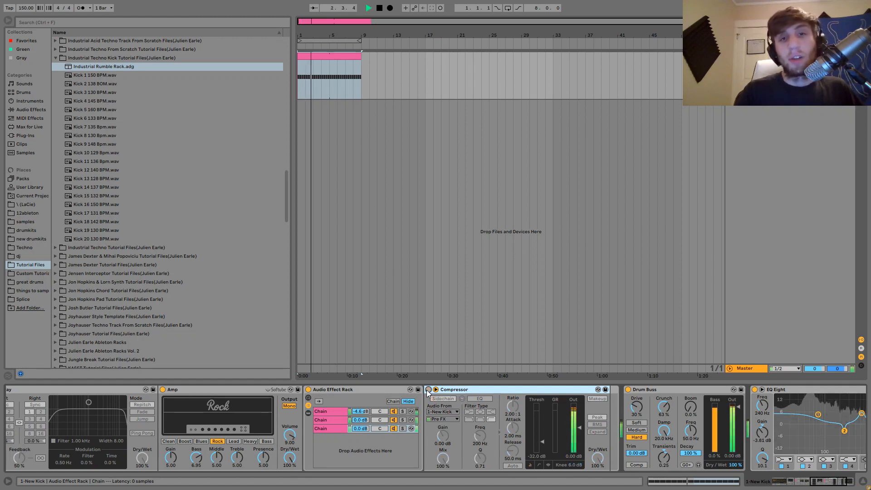
{"action": "key", "text": "space"}
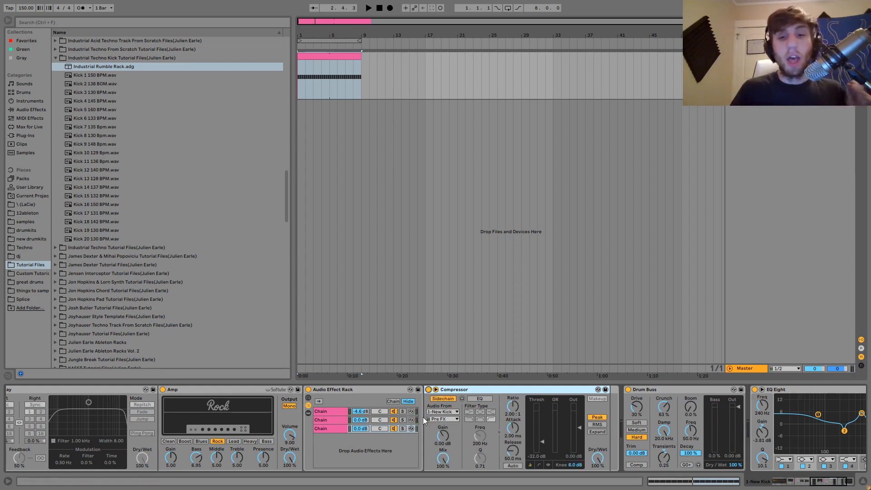
Check the Compressor's sidechain source options and keep the 1-New Kick track tapped at Pre FX.
{"action": "scroll", "coordinate": [423, 417], "scroll_direction": "left", "scroll_amount": 10}
{"action": "scroll", "coordinate": [422, 417], "scroll_direction": "right", "scroll_amount": 10}
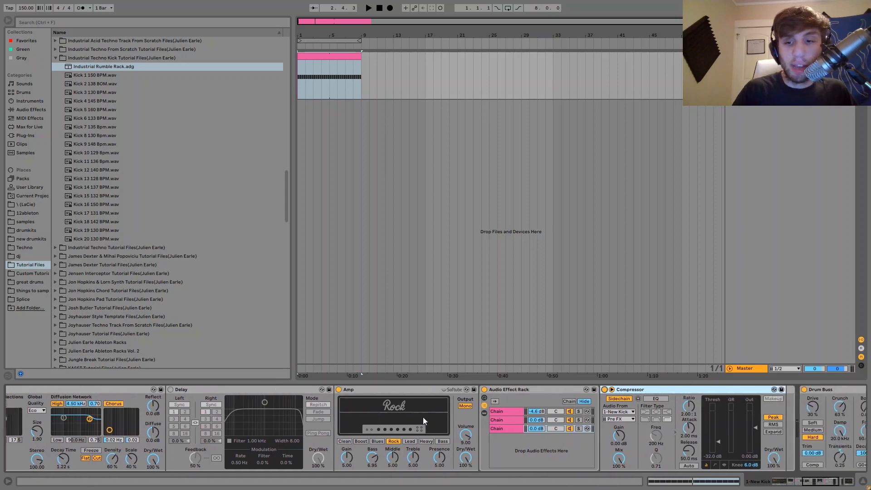
{"action": "left_click", "coordinate": [618, 412]}
{"action": "left_click", "coordinate": [617, 420]}
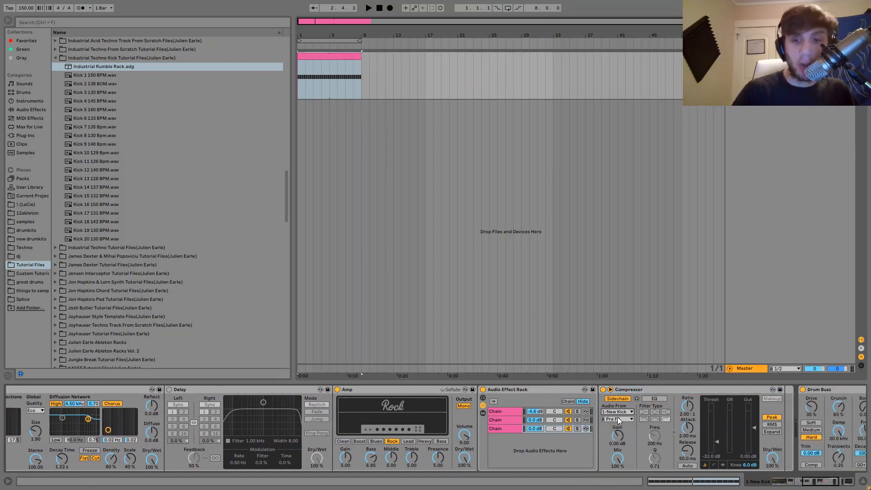
{"action": "left_click", "coordinate": [617, 417]}
{"action": "left_click", "coordinate": [611, 322]}
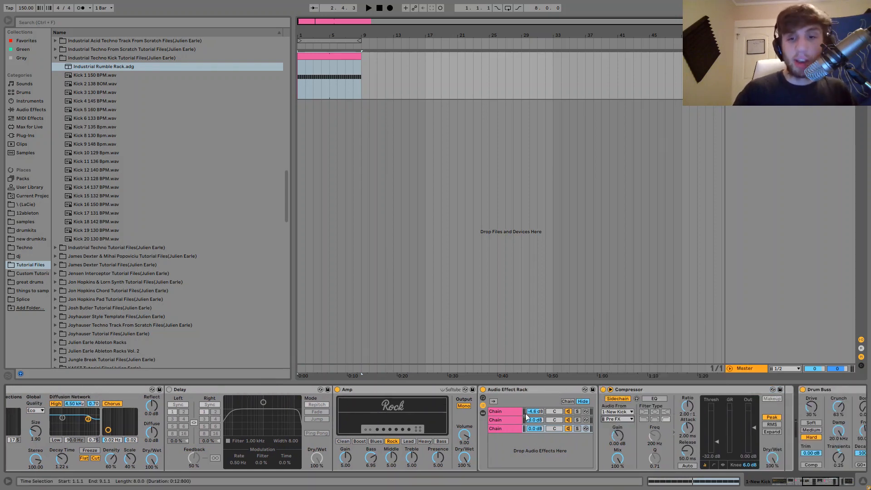
Select the New Kick instrument at the start of the device chain and play the loop.
{"action": "scroll", "coordinate": [434, 439], "scroll_direction": "left", "scroll_amount": 10}
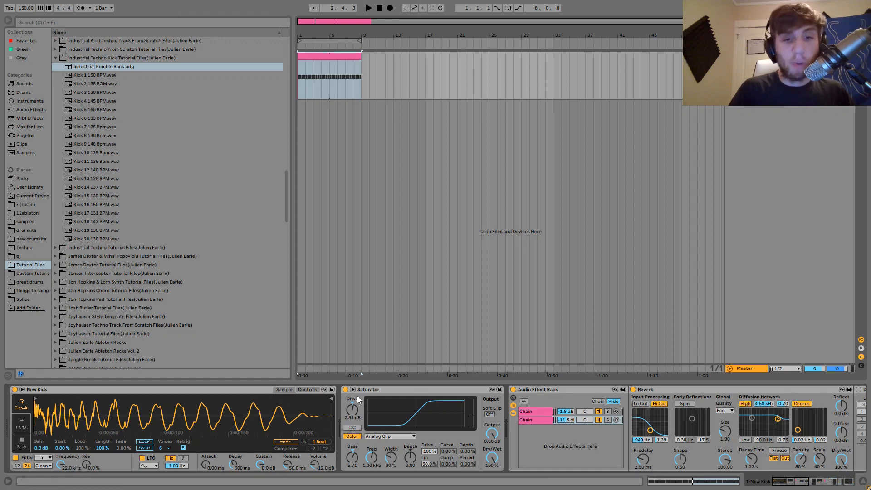
{"action": "left_click", "coordinate": [240, 391]}
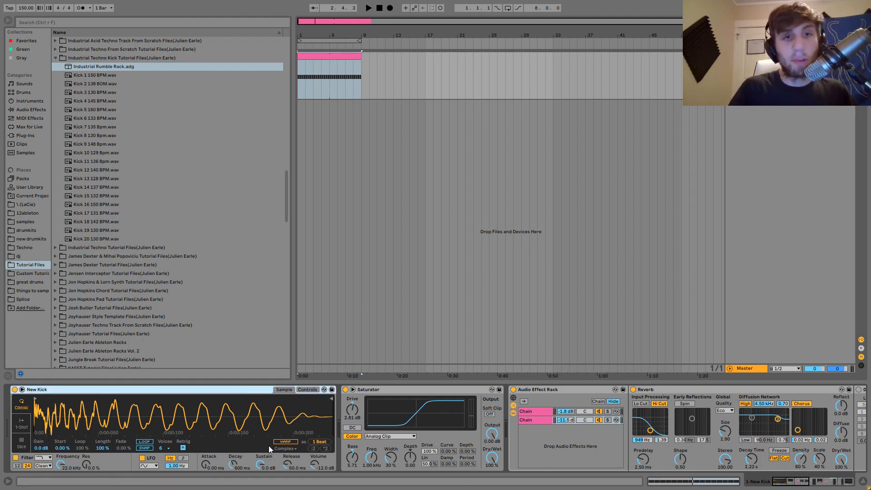
{"action": "key", "text": "space"}
{"action": "scroll", "coordinate": [269, 445], "scroll_direction": "right", "scroll_amount": 6}
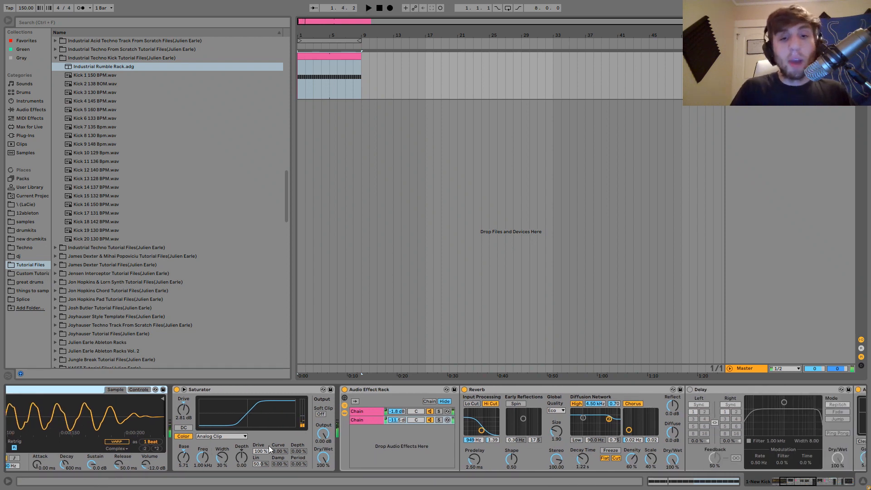
Audition the first and second chains of the rack after the Saturator in solo, and clear the solo.
{"action": "left_click", "coordinate": [373, 411]}
{"action": "left_click", "coordinate": [439, 411]}
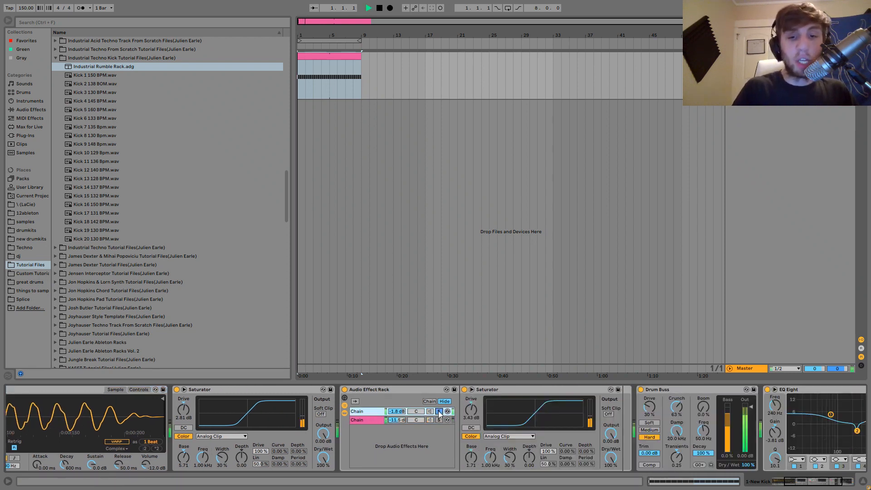
{"action": "left_click", "coordinate": [438, 420]}
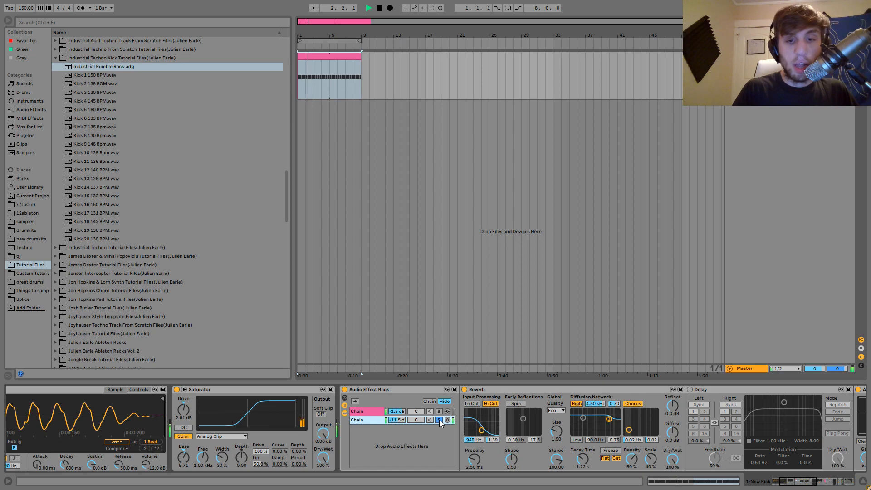
{"action": "left_click", "coordinate": [439, 420]}
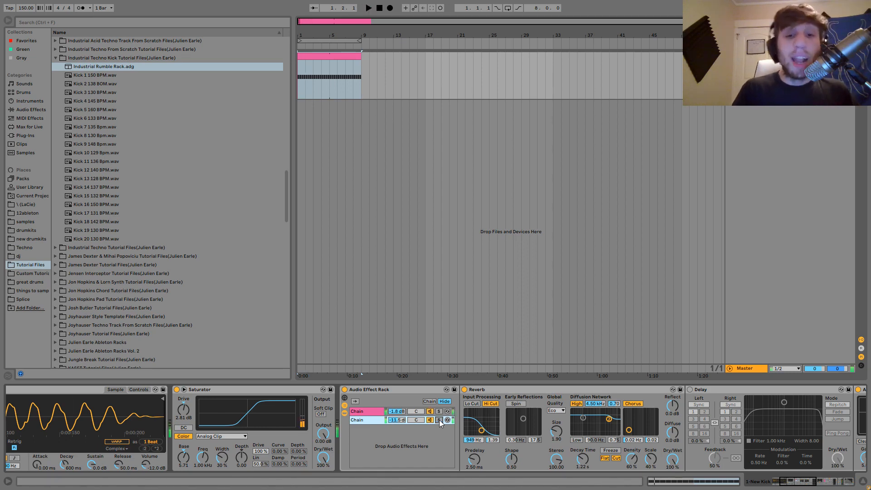
Try the second chain of the rack before the Reverb at -23.0 dB during playback, and restore it to -11.5 dB.
{"action": "scroll", "coordinate": [416, 425], "scroll_direction": "down", "scroll_amount": 15}
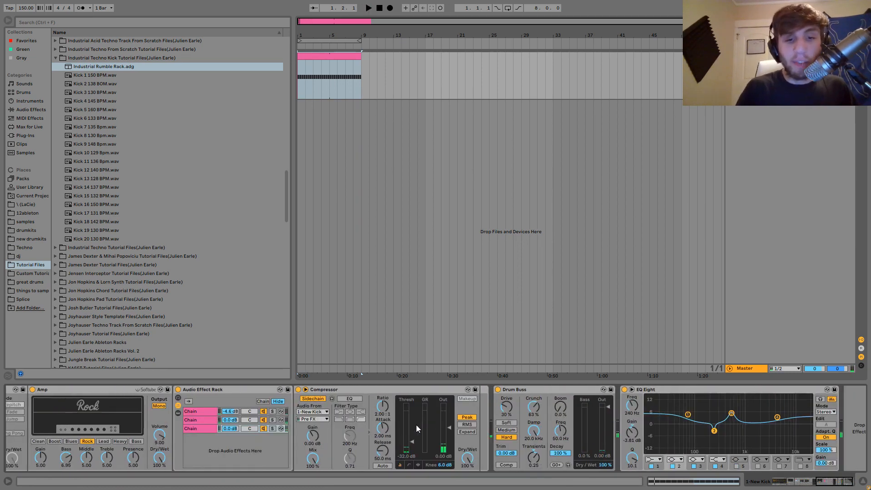
{"action": "scroll", "coordinate": [300, 388], "scroll_direction": "up", "scroll_amount": 12}
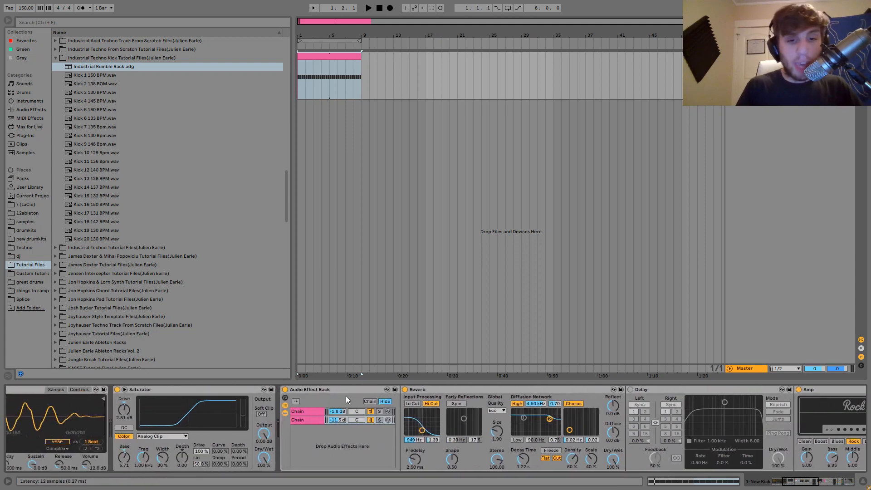
{"action": "left_click", "coordinate": [337, 420]}
{"action": "left_click_drag", "start_coordinate": [338, 420], "coordinate": [339, 423]}
{"action": "key", "text": "space"}
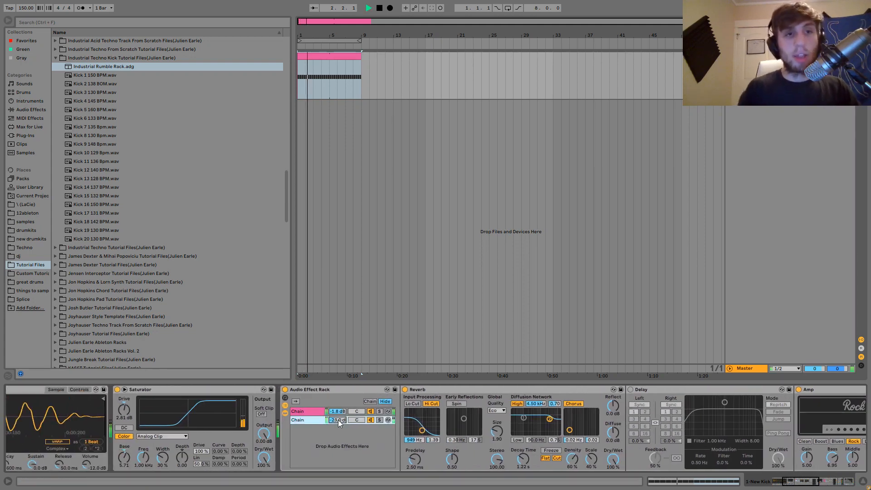
{"action": "key", "text": "space"}
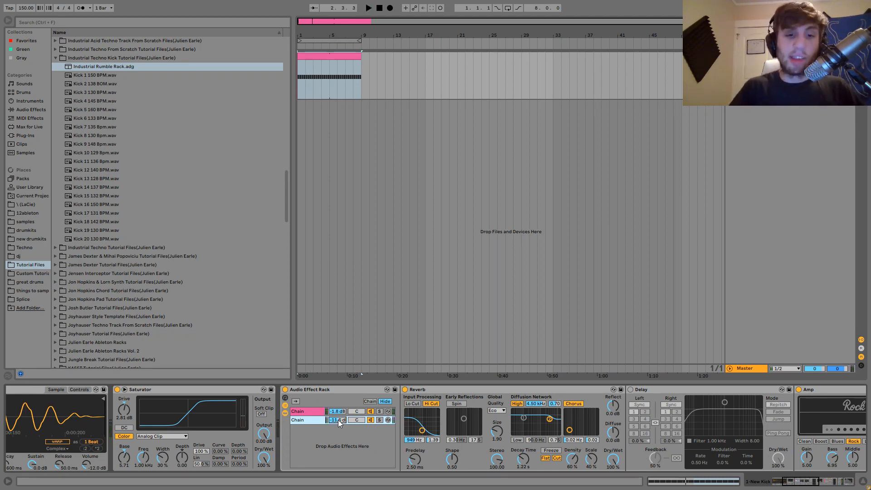
Play the loop repeatedly while examining the device chain from the Saturator through the Reverb and Amp to the Compressor.
{"action": "scroll", "coordinate": [339, 420], "scroll_direction": "right", "scroll_amount": 10}
{"action": "key", "text": "space"}
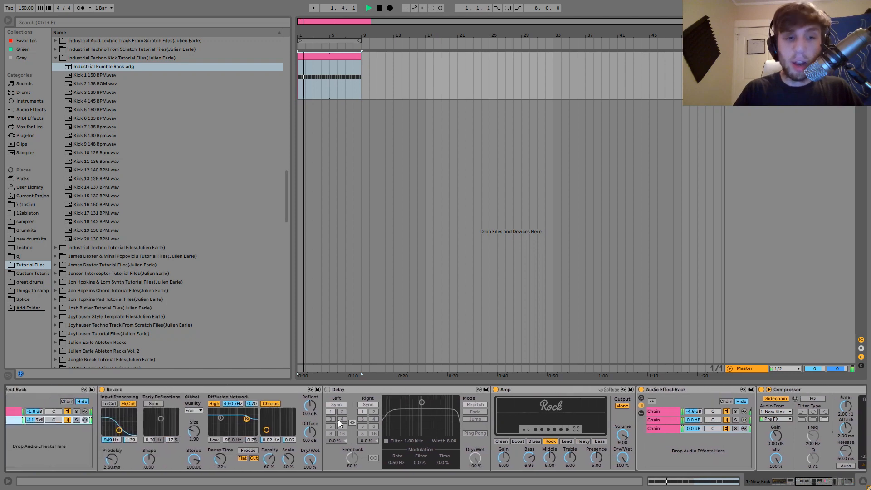
{"action": "scroll", "coordinate": [338, 420], "scroll_direction": "left", "scroll_amount": 10}
{"action": "key", "text": "space"}
{"action": "scroll", "coordinate": [386, 428], "scroll_direction": "right", "scroll_amount": 2}
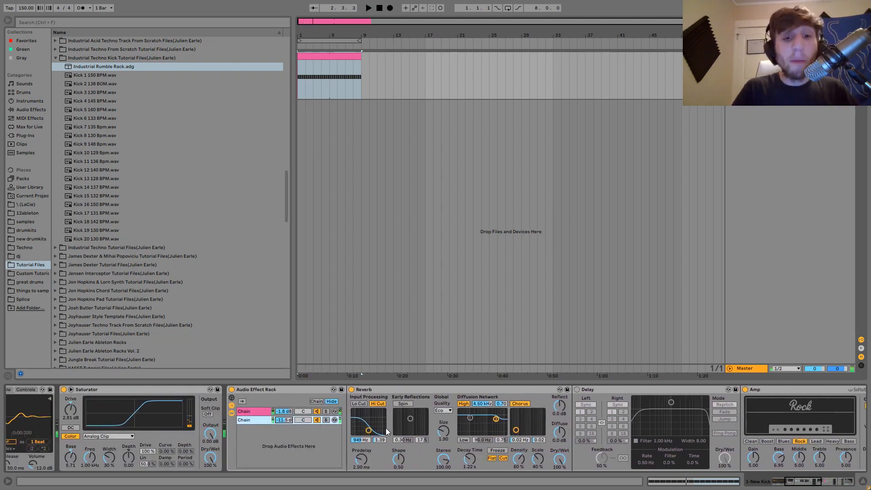
{"action": "scroll", "coordinate": [386, 428], "scroll_direction": "right", "scroll_amount": 8}
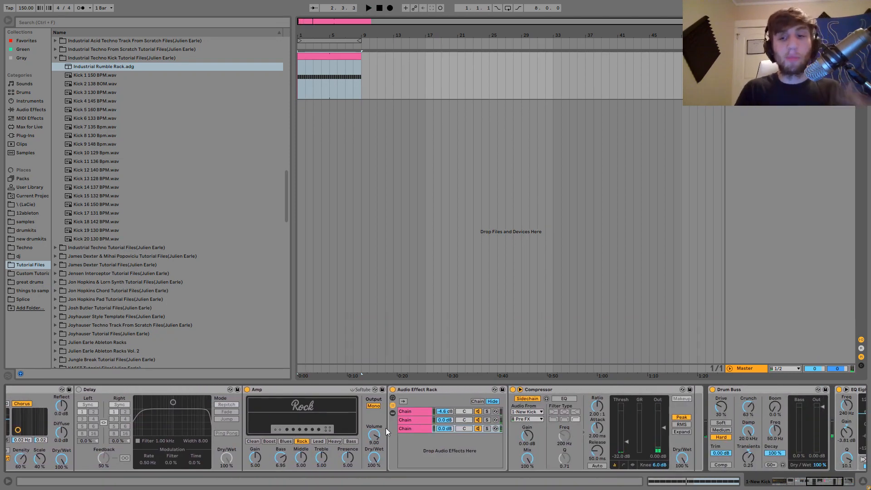
{"action": "key", "text": "space"}
{"action": "scroll", "coordinate": [386, 428], "scroll_direction": "left", "scroll_amount": 8}
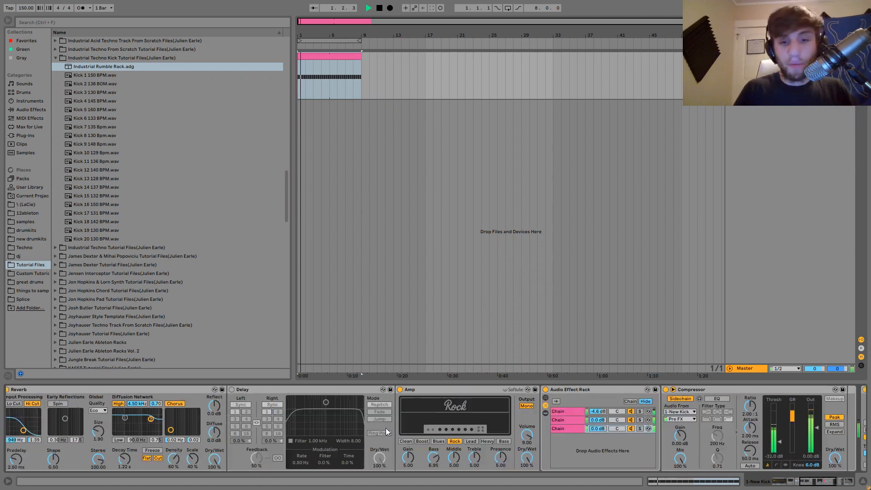
{"action": "scroll", "coordinate": [385, 428], "scroll_direction": "left", "scroll_amount": 3}
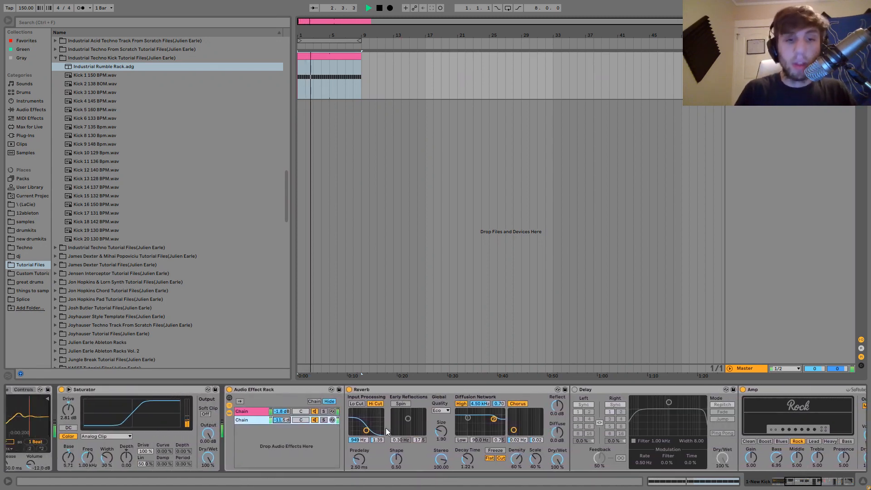
{"action": "scroll", "coordinate": [396, 430], "scroll_direction": "right", "scroll_amount": 3}
{"action": "key", "text": "space"}
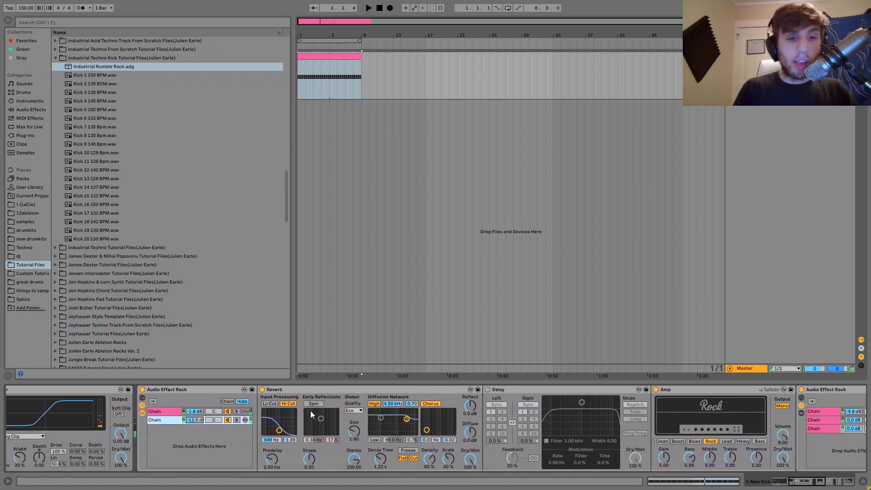
Move the Reverb's high-cut input filter to 664 Hz with a bandwidth of 8.11 and audition the loop.
{"action": "left_click", "coordinate": [262, 390]}
{"action": "left_click", "coordinate": [262, 389]}
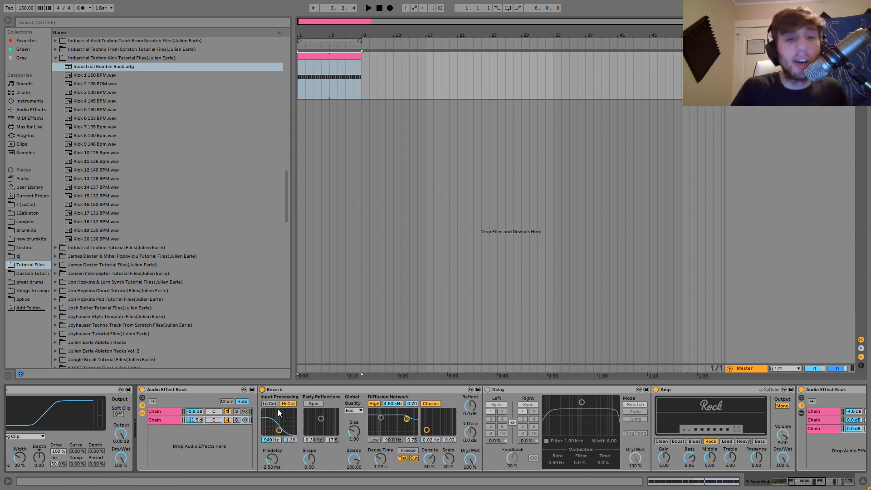
{"action": "mouse_move", "coordinate": [279, 431]}
{"action": "left_mouse_down"}
{"action": "mouse_move", "coordinate": [294, 426]}
{"action": "mouse_move", "coordinate": [278, 415]}
{"action": "left_mouse_up"}
{"action": "key", "text": "space"}
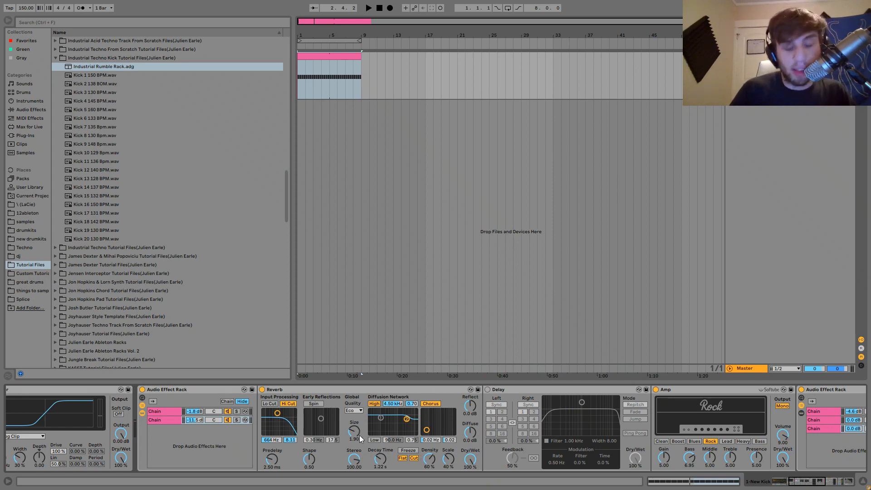
Try a much larger Reverb size during playback, and lower it to the minimum for another listen.
{"action": "key", "text": "space"}
{"action": "left_click_drag", "start_coordinate": [357, 434], "coordinate": [357, 421]}
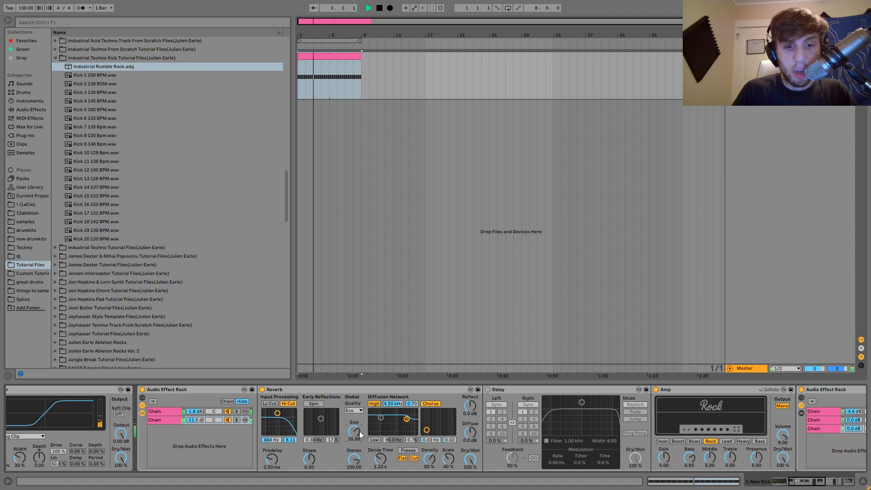
{"action": "key", "text": "space"}
{"action": "left_click_drag", "start_coordinate": [355, 434], "coordinate": [355, 472]}
{"action": "key", "text": "space"}
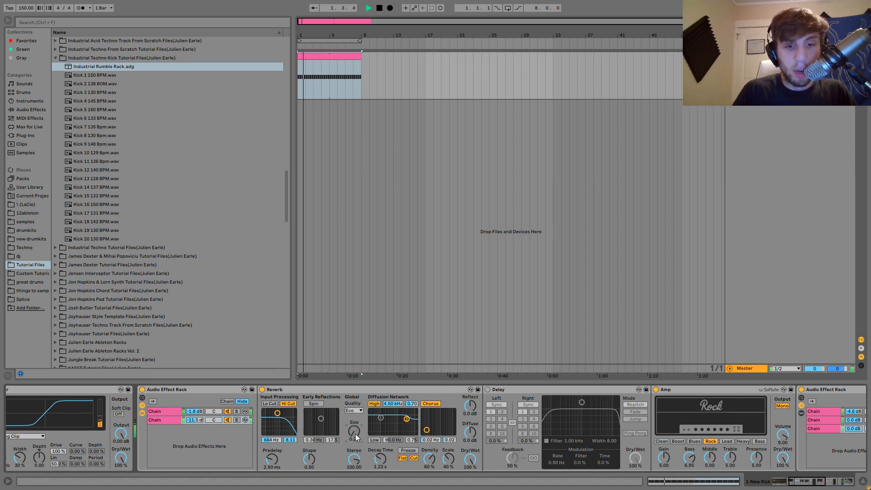
Set the Reverb's decay time to 1.12 s, its size to 1.09 and its input filter to 556 Hz with bandwidth 4.91.
{"action": "mouse_move", "coordinate": [371, 460]}
{"action": "left_mouse_down"}
{"action": "mouse_move", "coordinate": [371, 472]}
{"action": "mouse_move", "coordinate": [377, 451]}
{"action": "mouse_move", "coordinate": [376, 473]}
{"action": "left_mouse_up"}
{"action": "left_click_drag", "start_coordinate": [358, 431], "coordinate": [357, 413]}
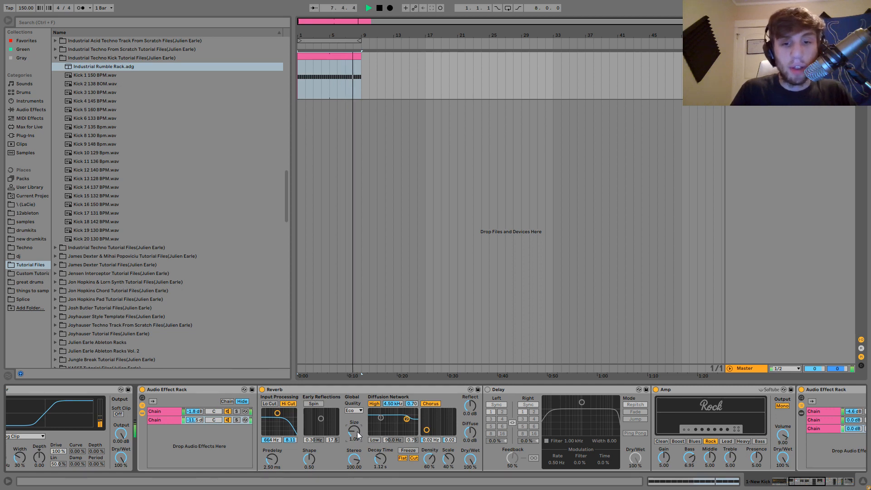
{"action": "left_click_drag", "start_coordinate": [277, 413], "coordinate": [276, 421]}
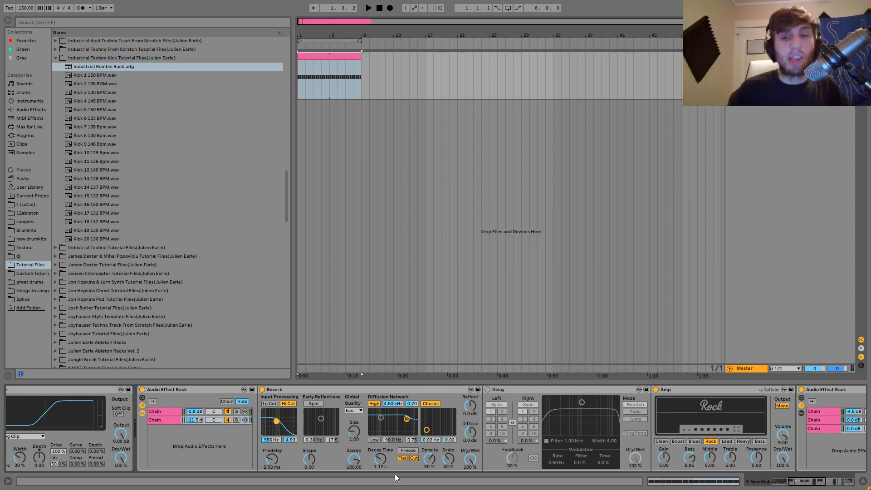
Bypass the Reverb, enable the Delay and audition the loop.
{"action": "left_click", "coordinate": [262, 389]}
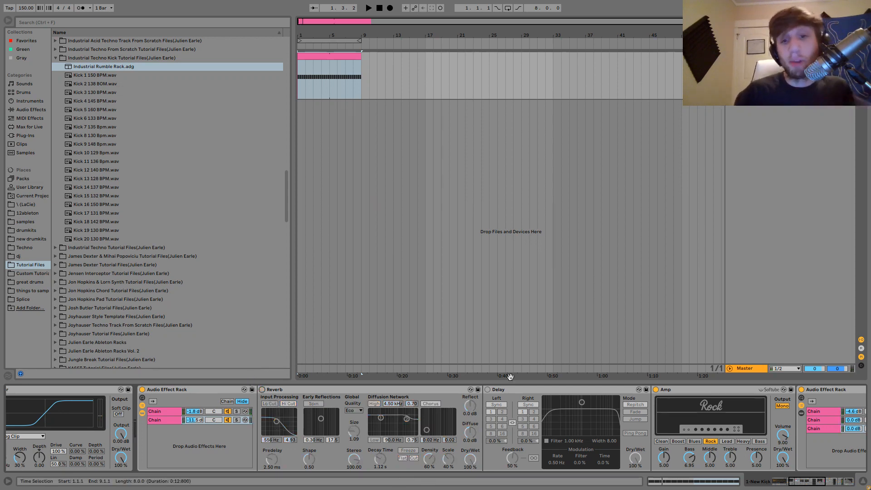
{"action": "left_click", "coordinate": [488, 388]}
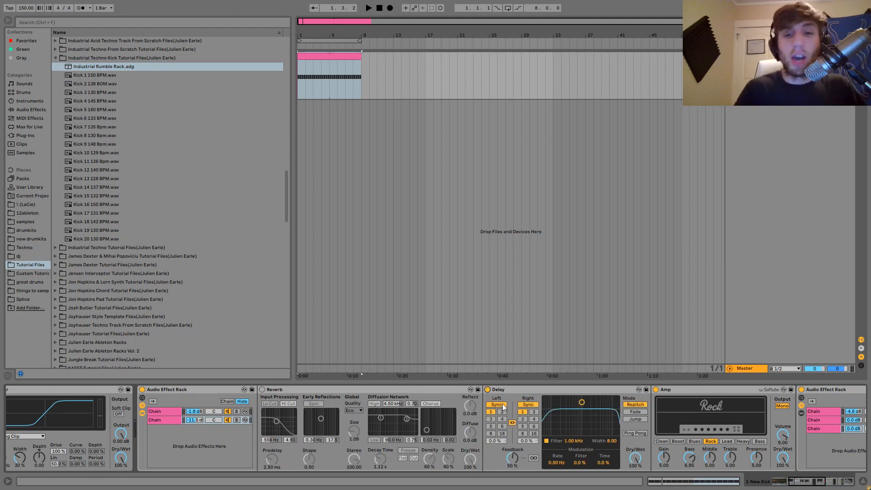
{"action": "key", "text": "space"}
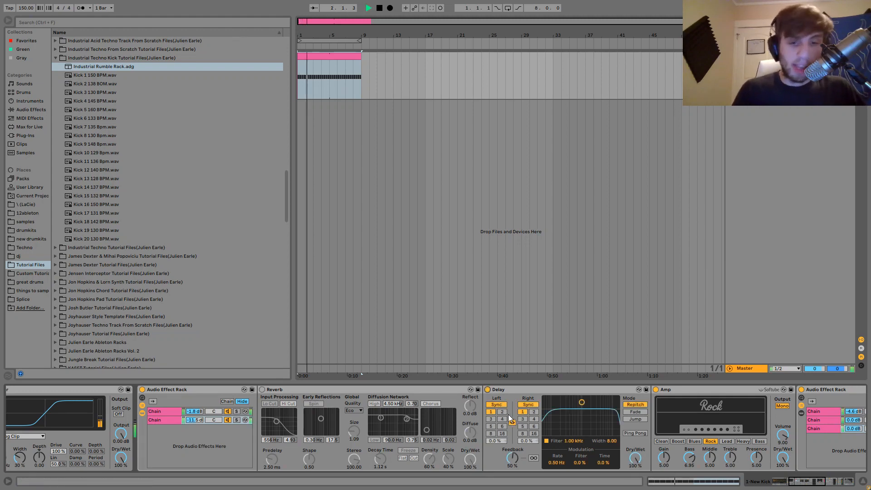
{"action": "key", "text": "space"}
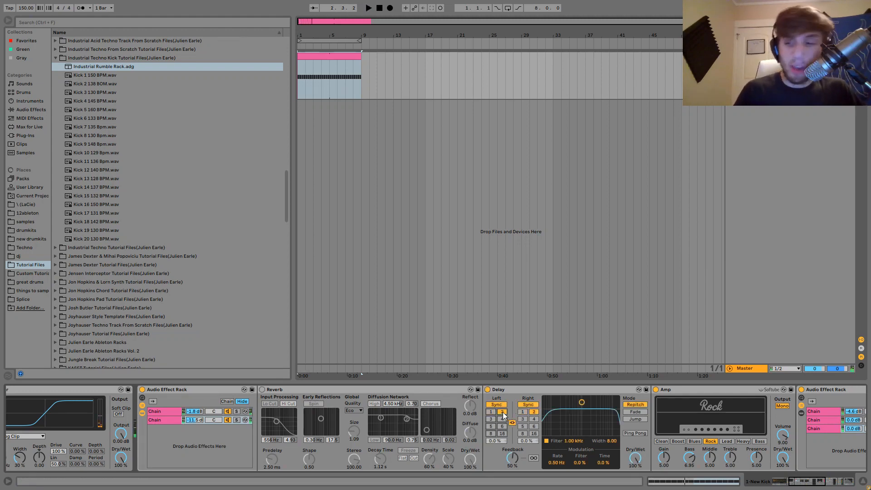
Try Delay times of 2 and 3 sixteenths on both channels while auditioning the loop.
{"action": "key", "text": "space"}
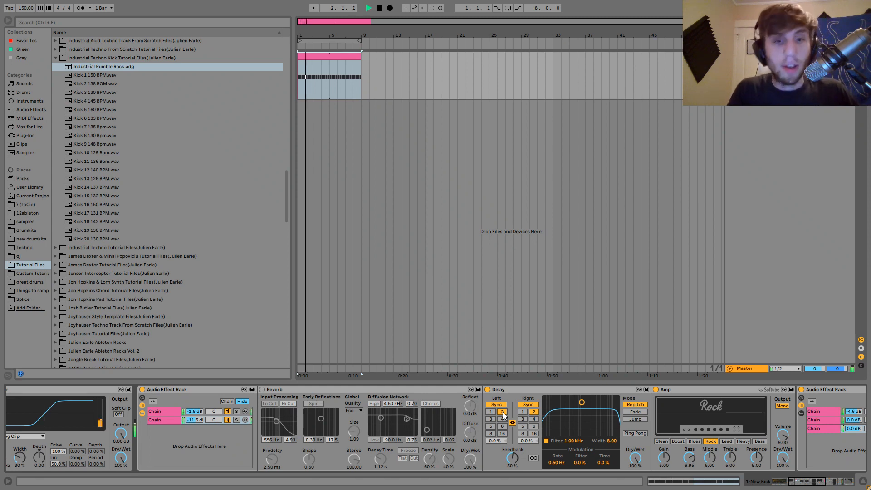
{"action": "left_click", "coordinate": [492, 419]}
{"action": "key", "text": "space"}
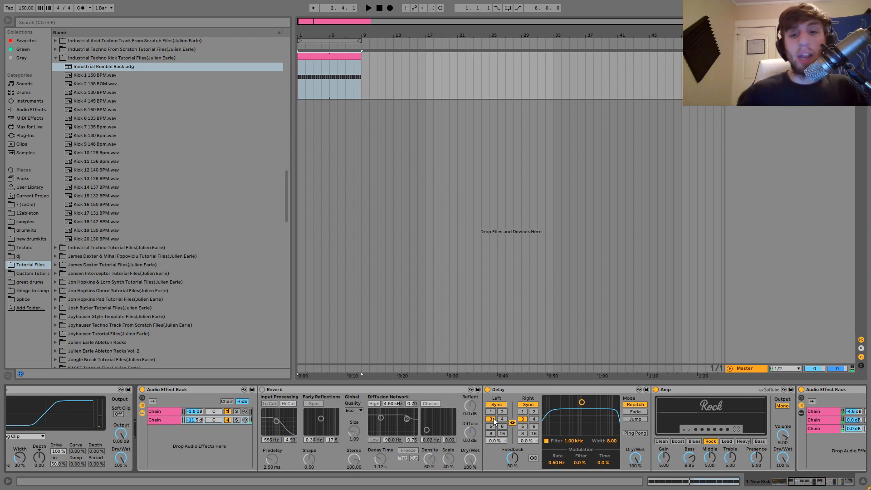
{"action": "key", "text": "space"}
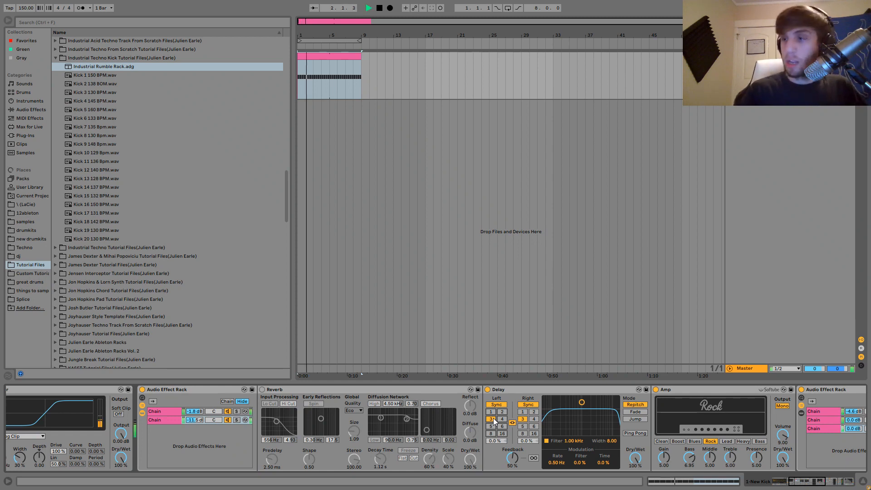
{"action": "key", "text": "space"}
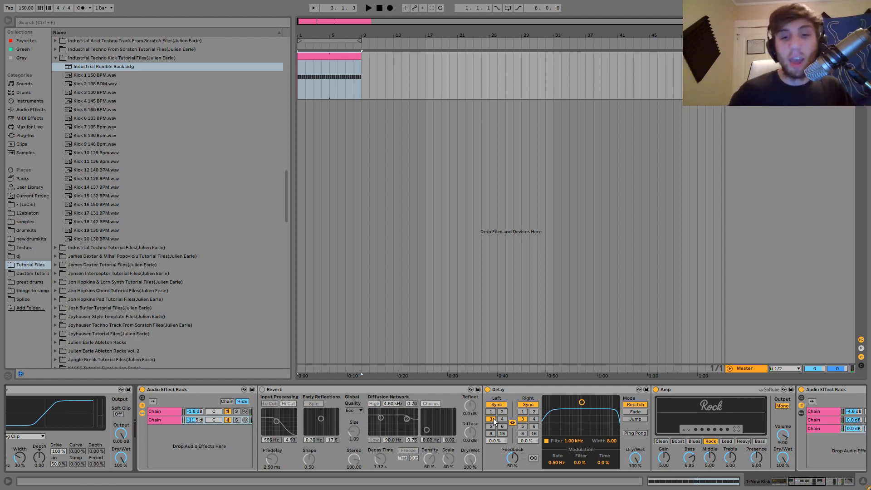
Try the Delay unsynced at 66.8 ms and play the loop.
{"action": "left_click", "coordinate": [496, 404]}
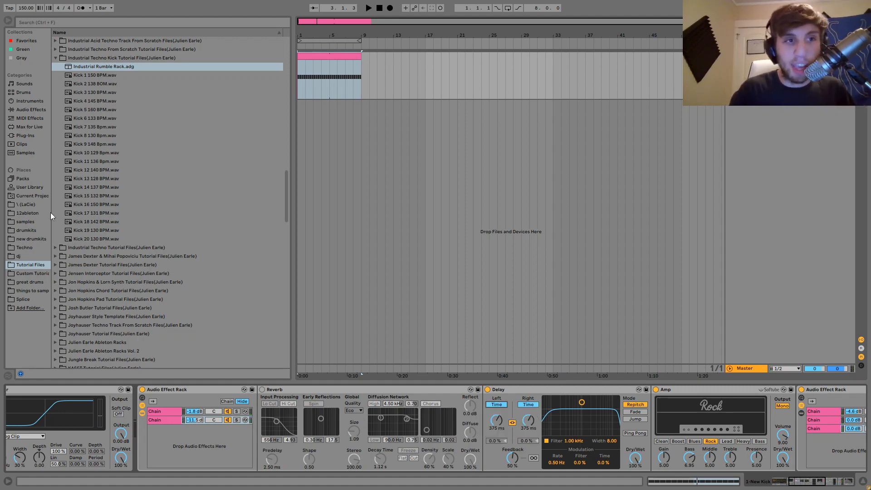
{"action": "left_click_drag", "start_coordinate": [499, 427], "coordinate": [498, 449]}
{"action": "key", "text": "space"}
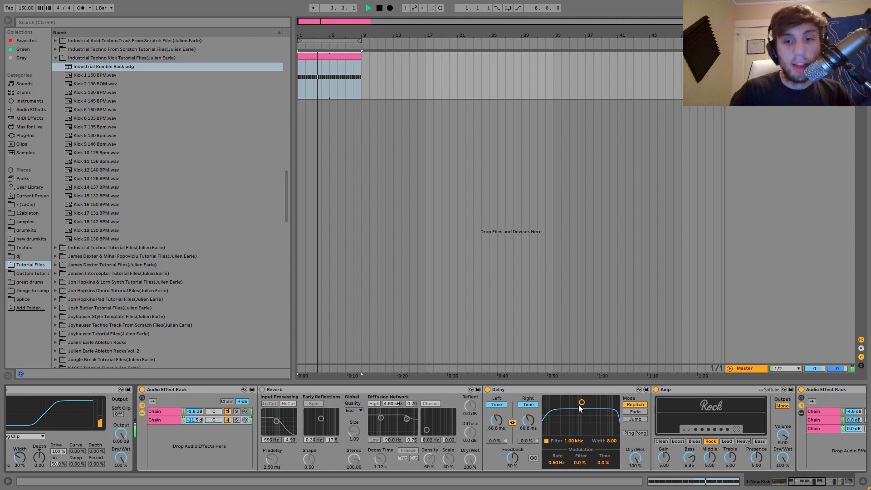
Narrow the Delay's filter to a width of 5.42, switch the filter off and stop playback.
{"action": "mouse_move", "coordinate": [581, 402]}
{"action": "left_mouse_down"}
{"action": "mouse_move", "coordinate": [579, 419]}
{"action": "mouse_move", "coordinate": [558, 419]}
{"action": "mouse_move", "coordinate": [581, 413]}
{"action": "left_mouse_up"}
{"action": "left_click", "coordinate": [547, 441]}
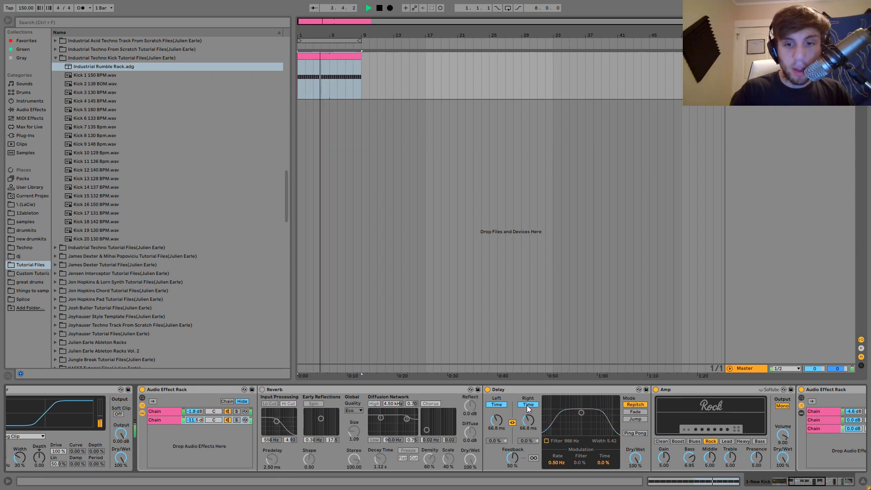
{"action": "key", "text": "space"}
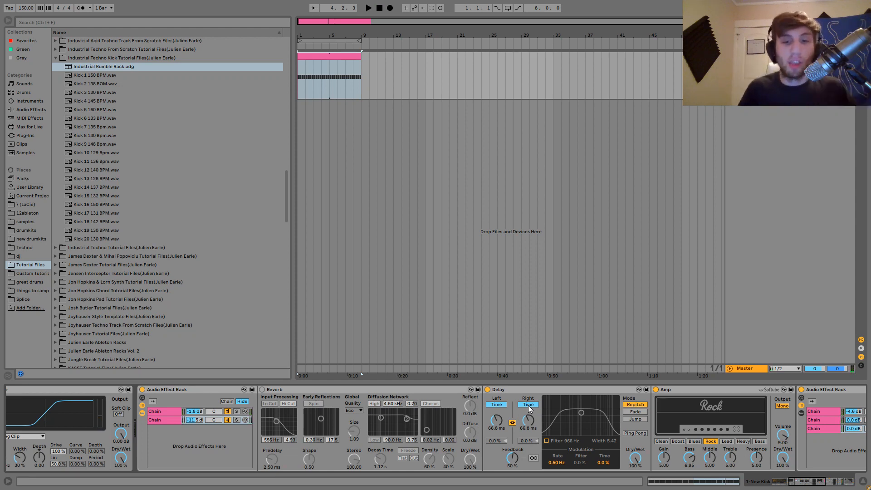
Return the Delay to tempo sync with a time of 1 sixteenth.
{"action": "left_click", "coordinate": [528, 405]}
{"action": "left_click", "coordinate": [524, 412]}
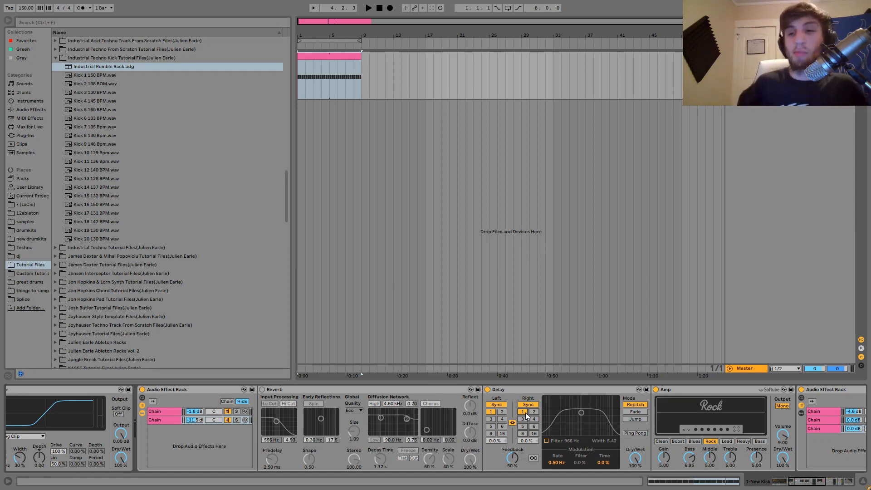
Bypass the Drum Buss and EQ Eight after the rack and play the loop.
{"action": "scroll", "coordinate": [525, 412], "scroll_direction": "right", "scroll_amount": 5}
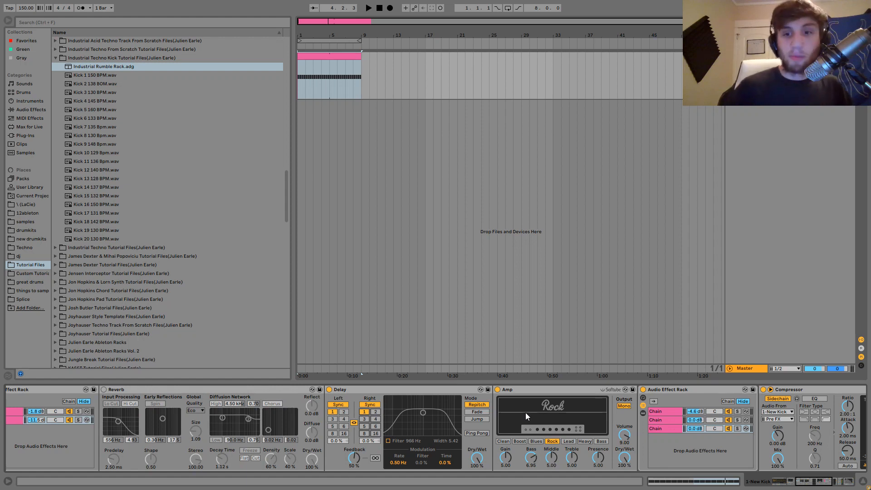
{"action": "scroll", "coordinate": [525, 412], "scroll_direction": "right", "scroll_amount": 3}
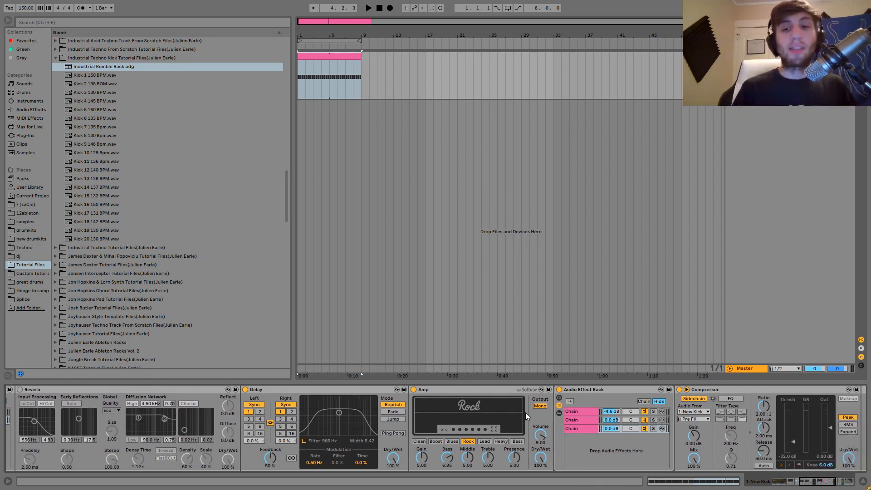
{"action": "scroll", "coordinate": [526, 412], "scroll_direction": "right", "scroll_amount": 12}
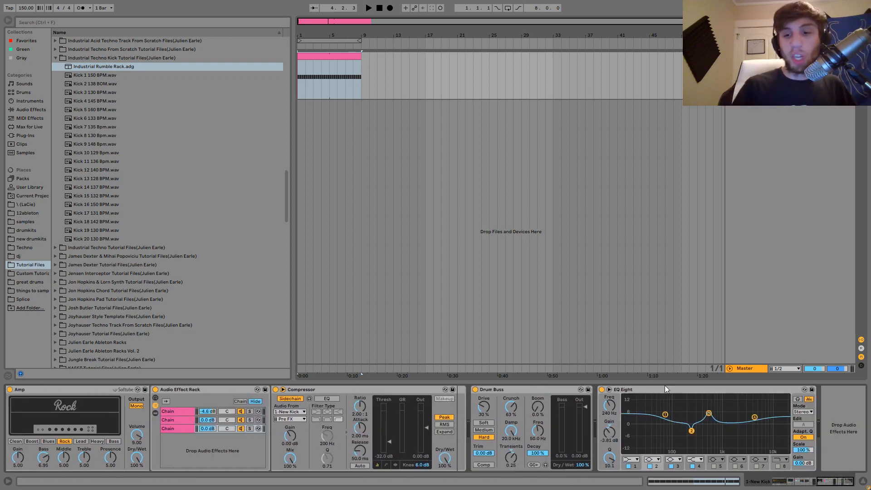
{"action": "scroll", "coordinate": [562, 404], "scroll_direction": "left", "scroll_amount": 14}
{"action": "scroll", "coordinate": [504, 411], "scroll_direction": "left", "scroll_amount": 16}
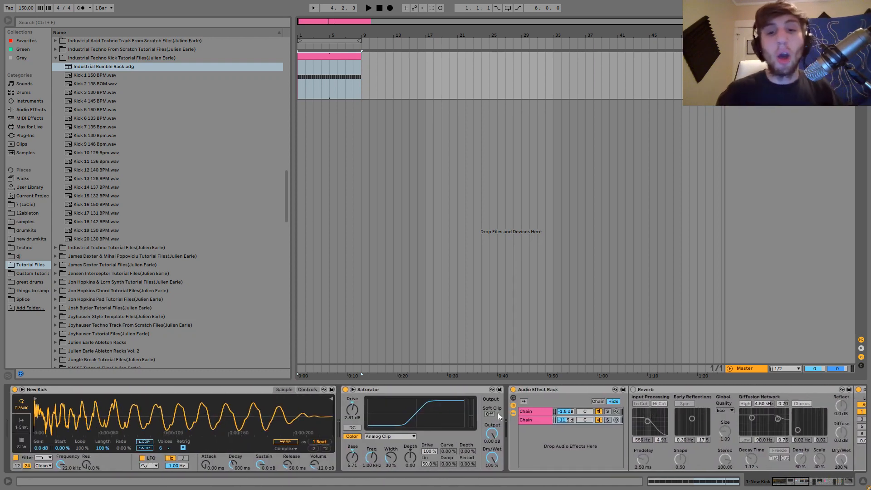
{"action": "scroll", "coordinate": [513, 413], "scroll_direction": "right", "scroll_amount": 5}
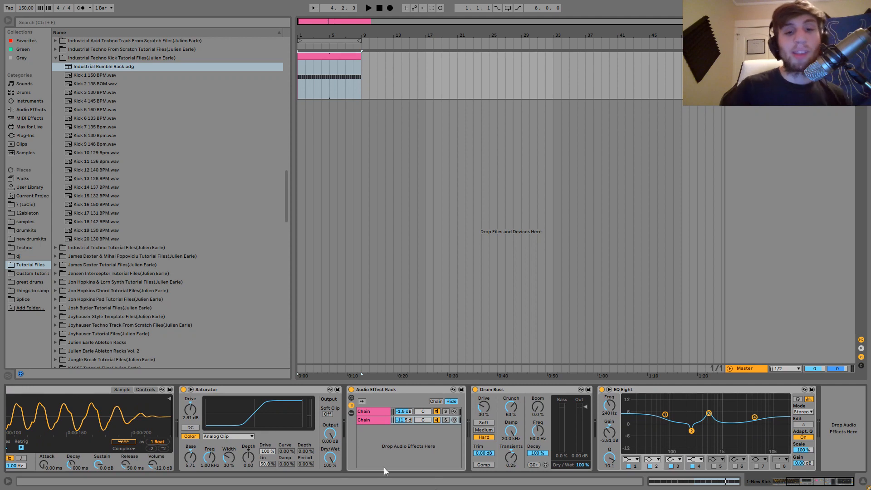
{"action": "left_click", "coordinate": [475, 389]}
{"action": "left_click", "coordinate": [602, 390]}
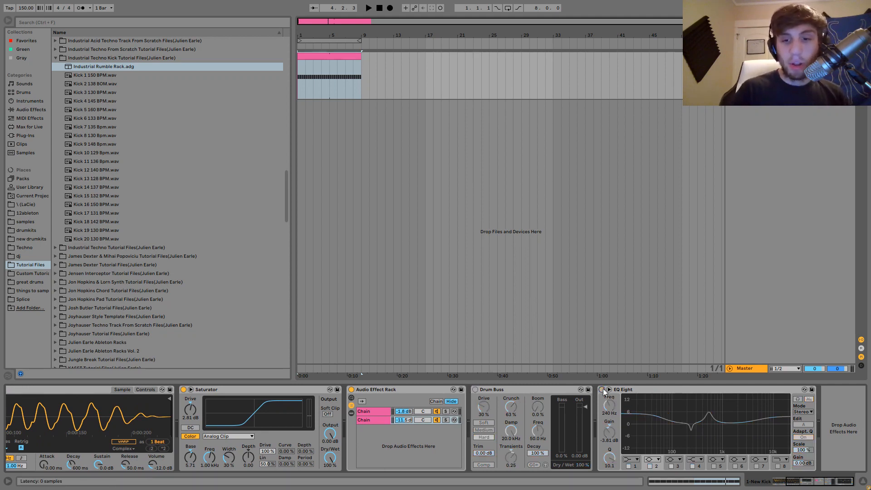
{"action": "key", "text": "space"}
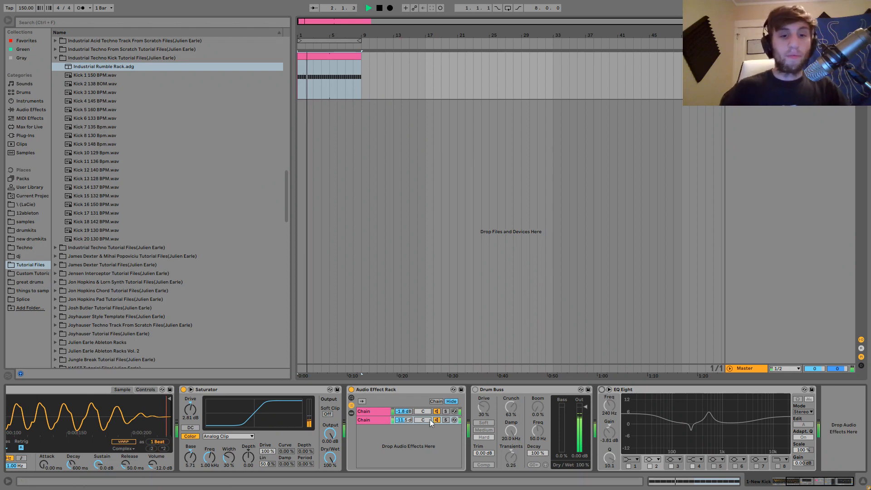
Show the second chain's devices, swap its Delay for the Reverb by toggling both, and audition the loop.
{"action": "left_click", "coordinate": [379, 421]}
{"action": "double_click", "coordinate": [378, 421]}
{"action": "key", "text": "space"}
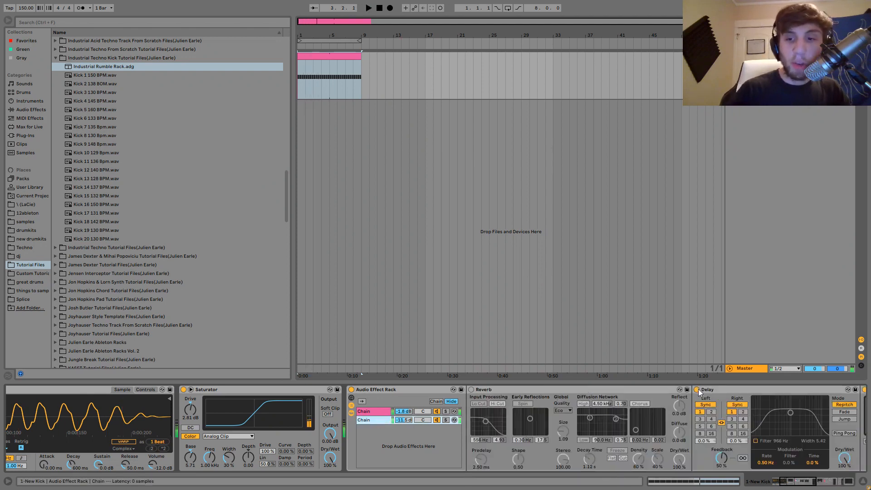
{"action": "left_click", "coordinate": [697, 389]}
{"action": "left_click", "coordinate": [472, 389]}
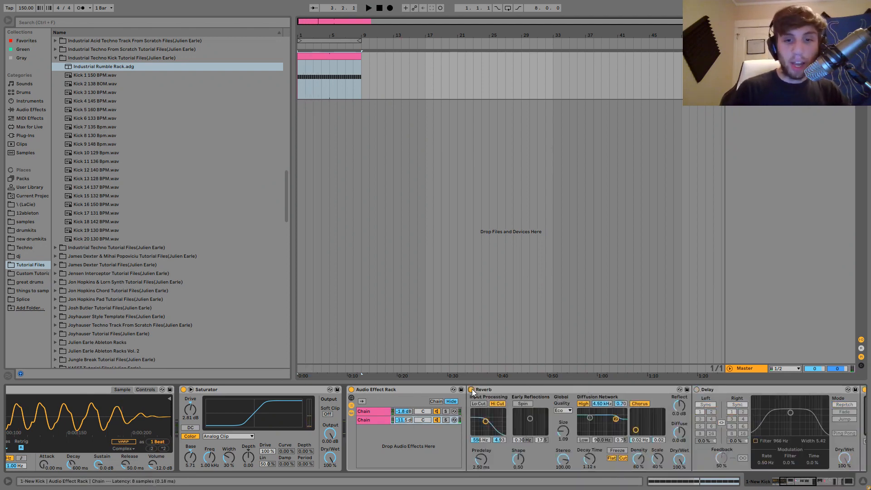
{"action": "key", "text": "space"}
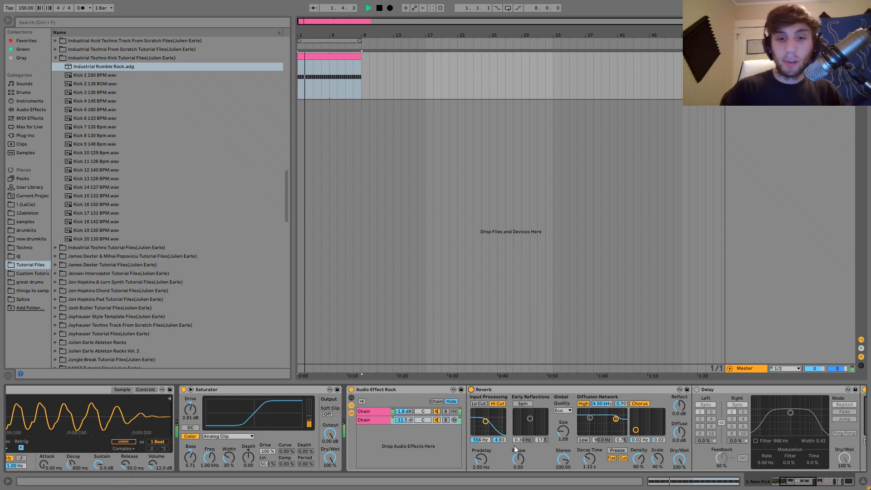
Try the Reverb's high-cut input filter at 664 Hz with a bandwidth of 1.56 and audition the loop.
{"action": "left_click_drag", "start_coordinate": [485, 422], "coordinate": [487, 432]}
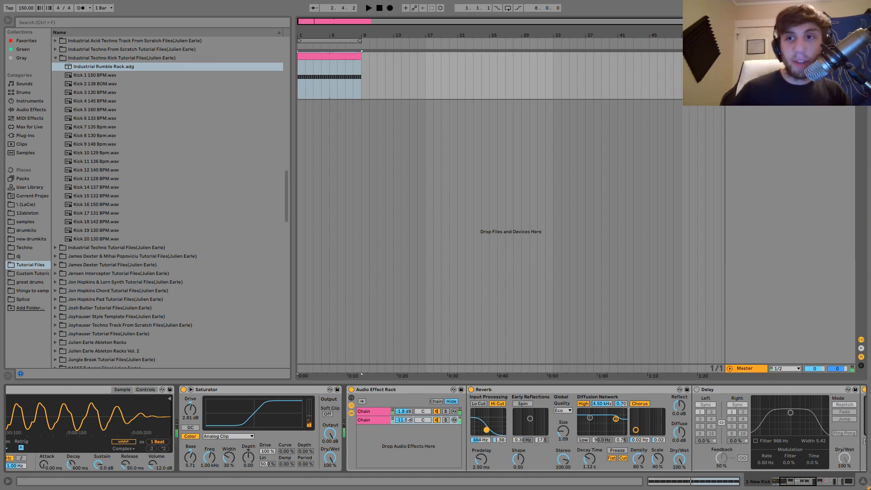
{"action": "key", "text": "space"}
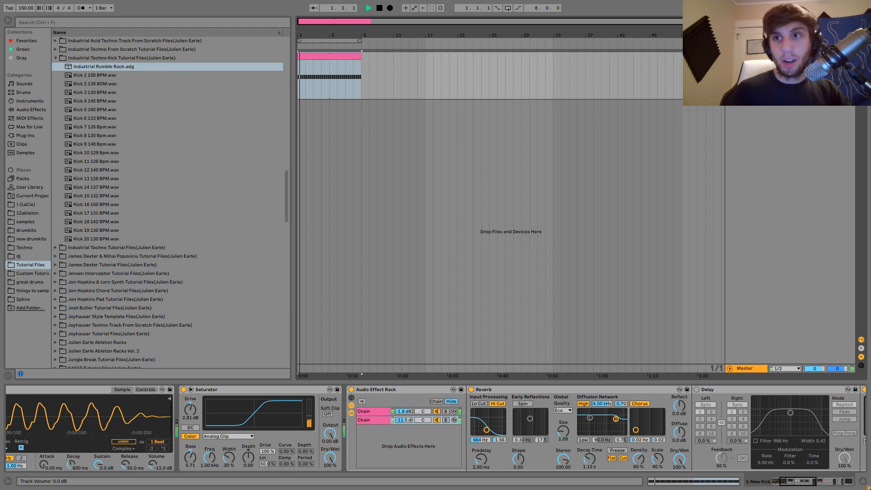
{"action": "key", "text": "space"}
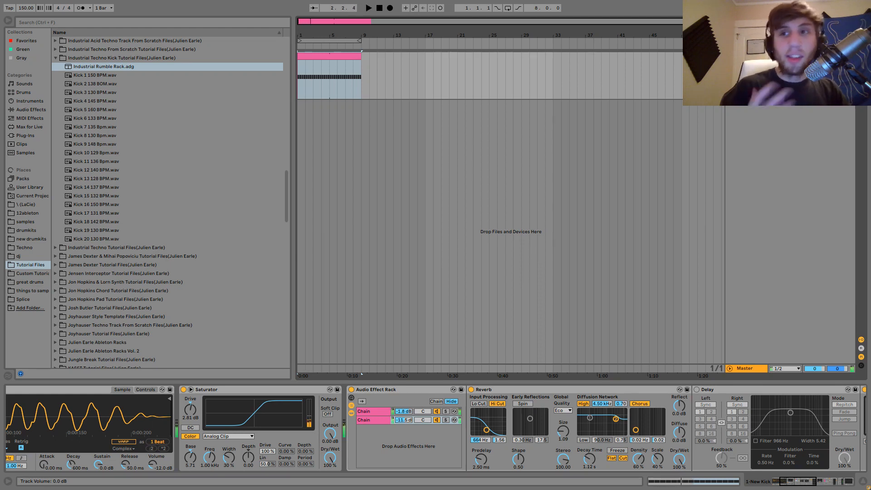
{"action": "key", "text": "space"}
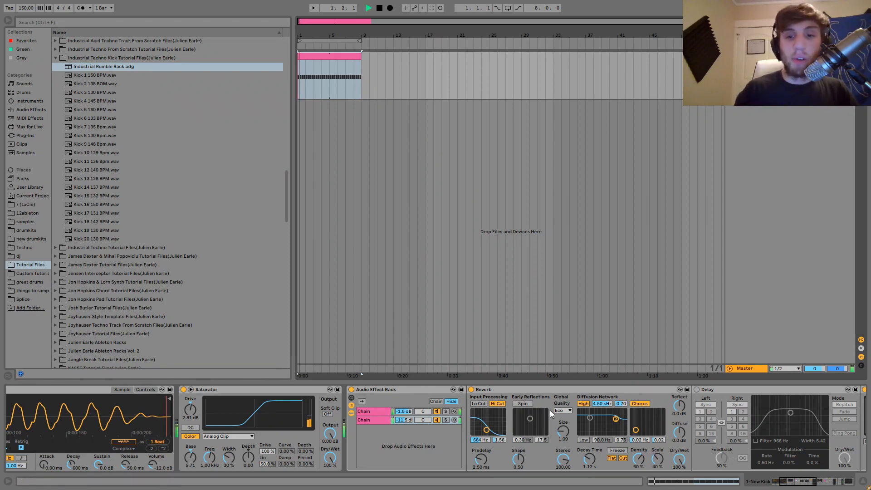
Hide the rack's chain devices and re-enable the Drum Buss and EQ Eight.
{"action": "scroll", "coordinate": [550, 410], "scroll_direction": "right", "scroll_amount": 10}
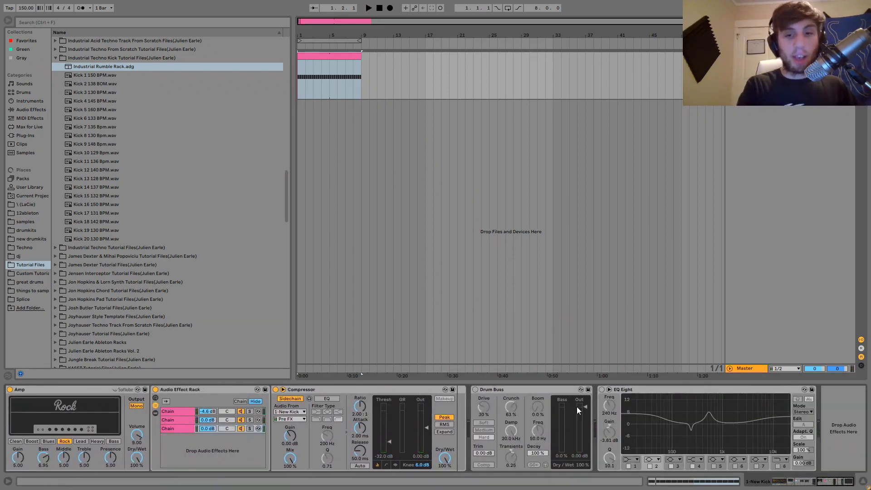
{"action": "scroll", "coordinate": [576, 406], "scroll_direction": "left", "scroll_amount": 10}
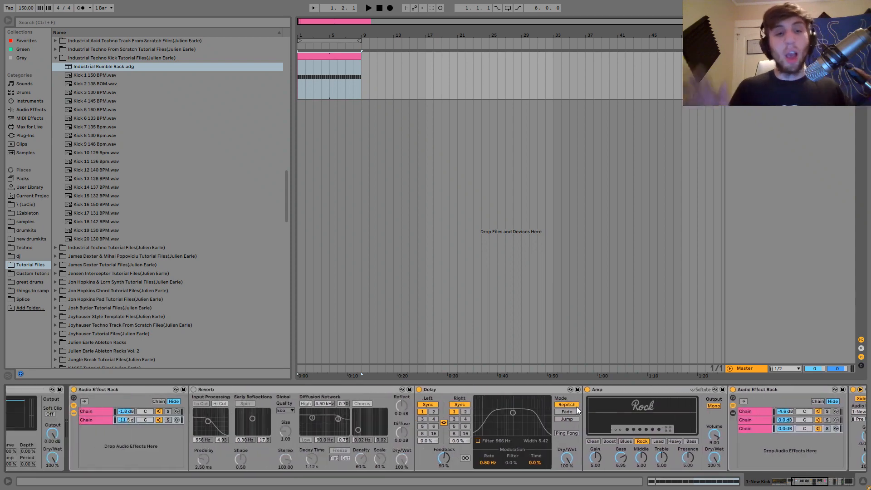
{"action": "scroll", "coordinate": [576, 407], "scroll_direction": "left", "scroll_amount": 5}
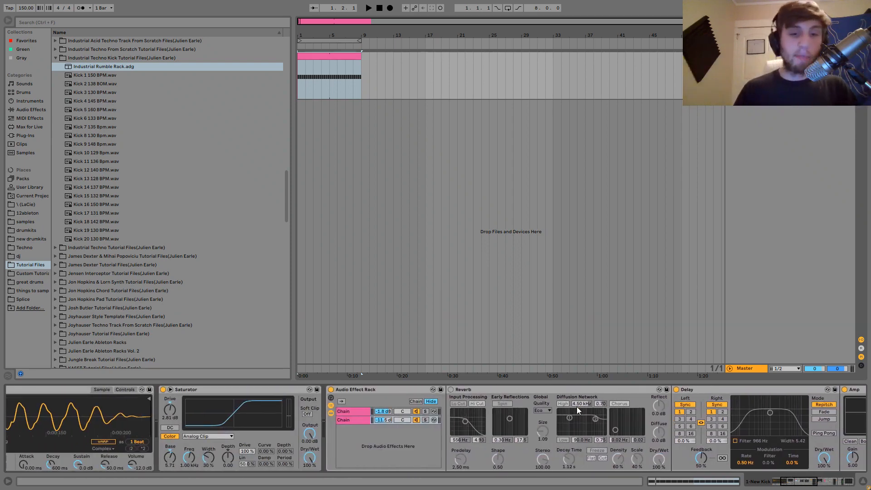
{"action": "left_click", "coordinate": [331, 414]}
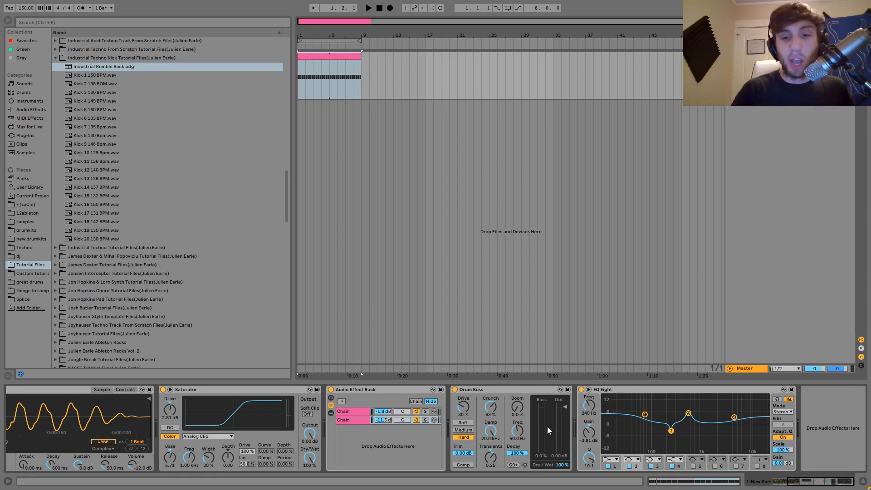
Toggle the Drum Buss off and on, and audition the loop through it.
{"action": "left_click", "coordinate": [455, 389]}
{"action": "left_click", "coordinate": [455, 391]}
{"action": "key", "text": "space"}
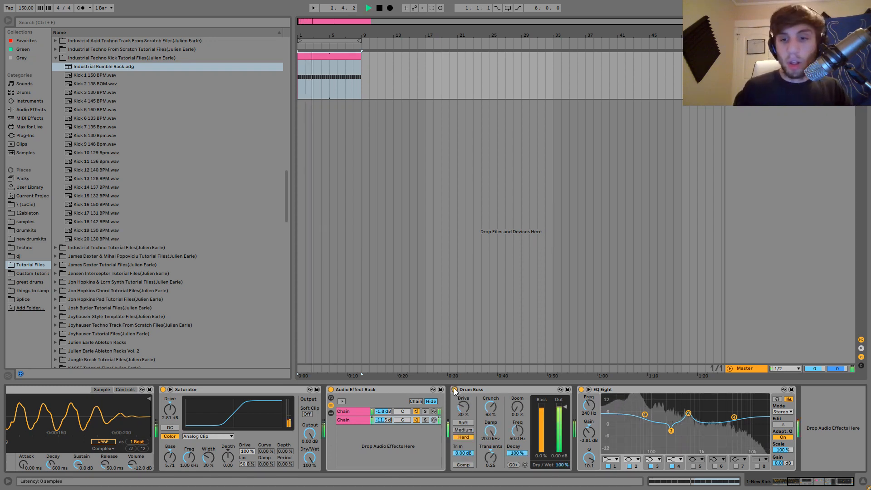
{"action": "key", "text": "space"}
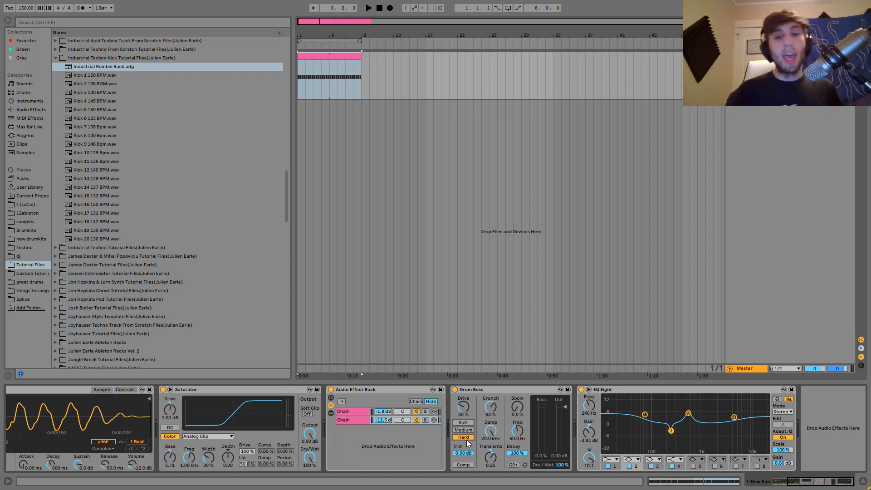
Bypass the Drum Buss and insert a Saturator followed by a Limiter between it and the EQ Eight.
{"action": "left_click", "coordinate": [454, 390]}
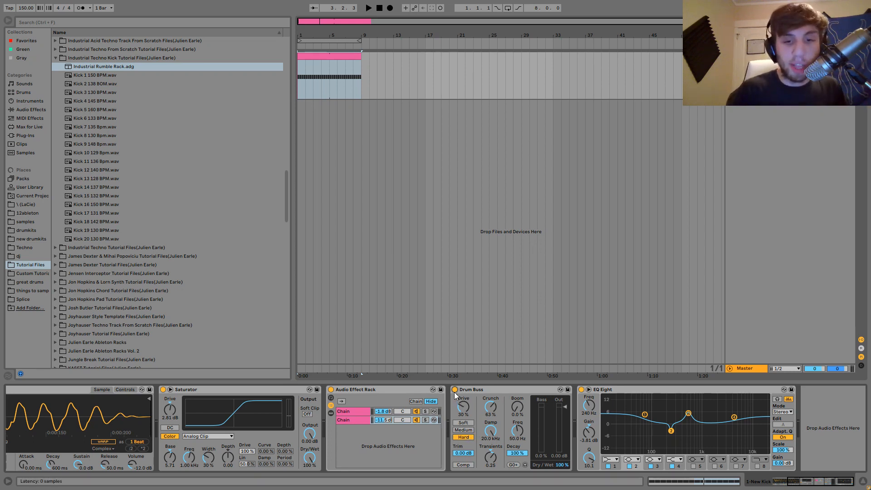
{"action": "left_click", "coordinate": [29, 109]}
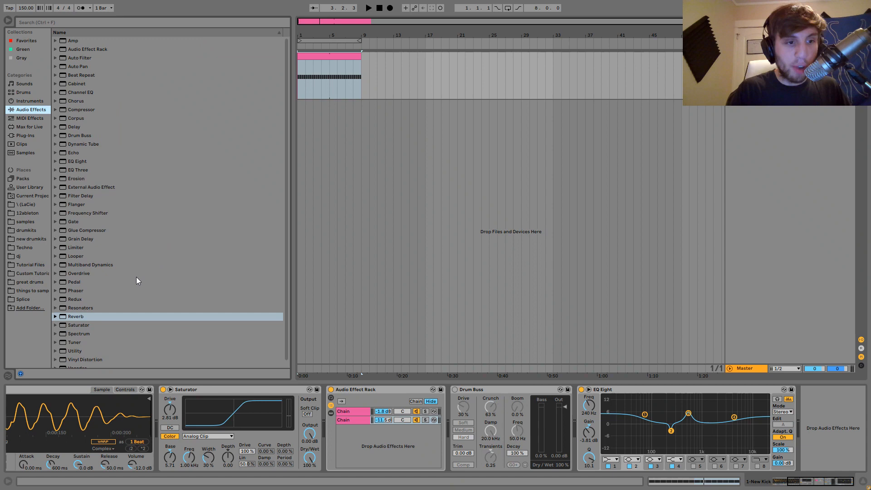
{"action": "left_click", "coordinate": [67, 324]}
{"action": "left_click_drag", "start_coordinate": [527, 391], "coordinate": [528, 393]}
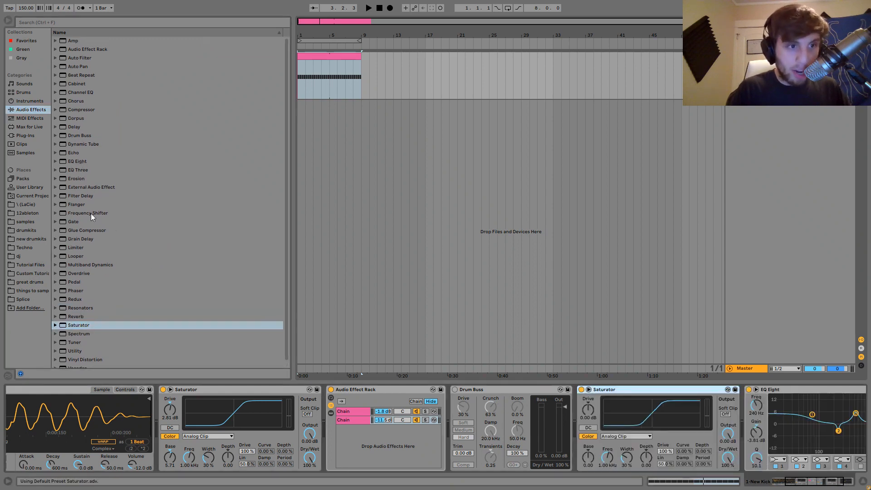
{"action": "left_click_drag", "start_coordinate": [77, 248], "coordinate": [744, 409]}
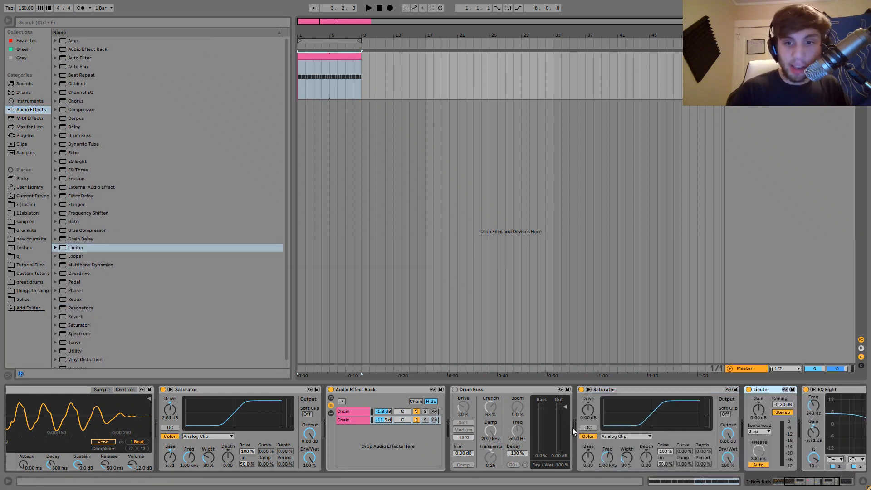
Set the new Saturator's drive to 7 dB and the Limiter's gain to 4.20 dB while auditioning the loop.
{"action": "left_click", "coordinate": [588, 419]}
{"action": "type", "text": "7"}
{"action": "key", "text": "Return"}
{"action": "scroll", "coordinate": [589, 418], "scroll_direction": "right", "scroll_amount": 3}
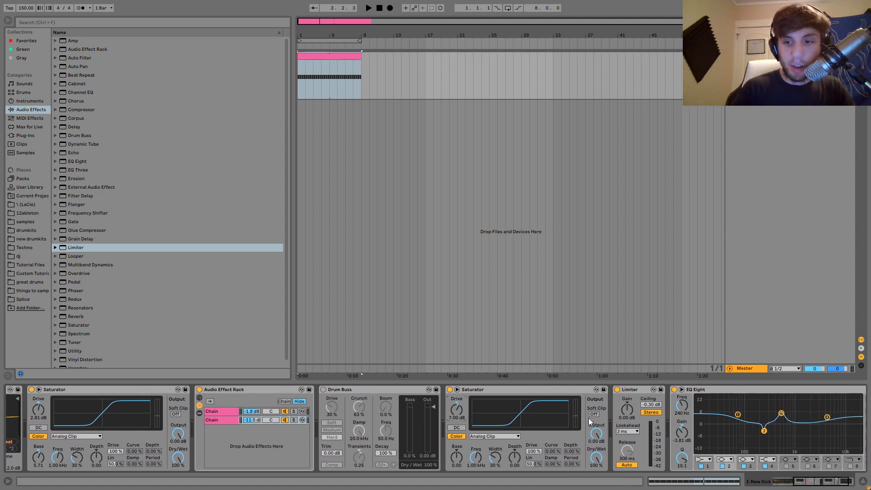
{"action": "key", "text": "space"}
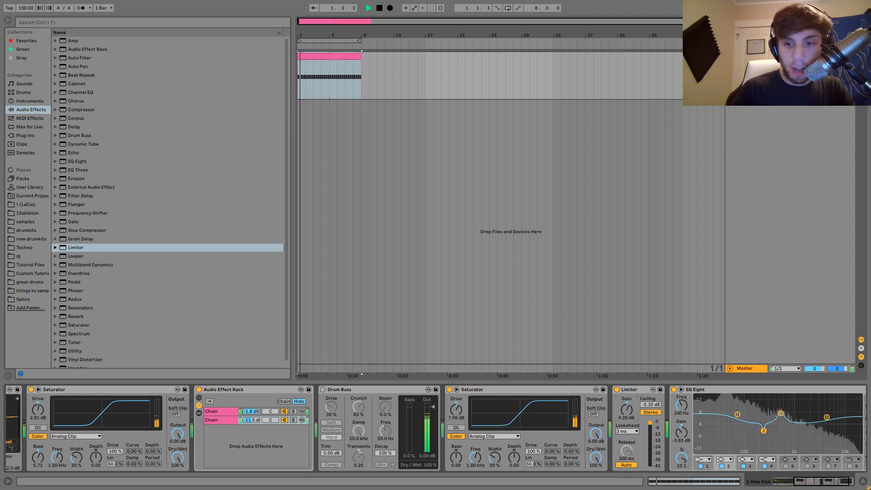
{"action": "left_click_drag", "start_coordinate": [625, 414], "coordinate": [626, 392]}
Delete the added Saturator and Limiter, and audition the loop with the Drum Buss re-enabled.
{"action": "left_click", "coordinate": [626, 391]}
{"action": "left_click", "coordinate": [581, 388], "text": "shift"}
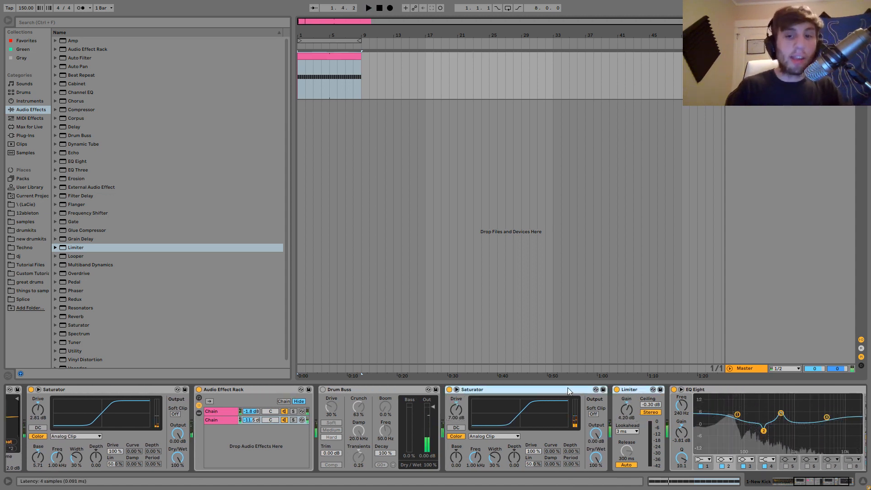
{"action": "key", "text": "Delete"}
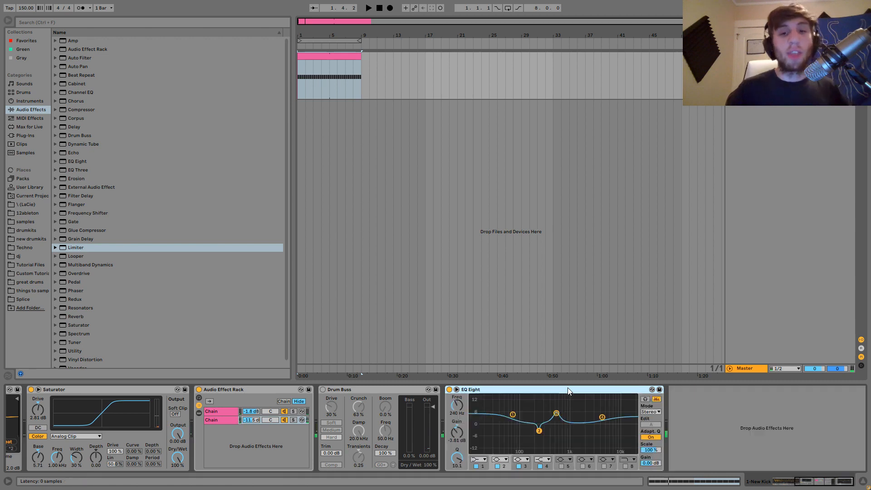
{"action": "left_click", "coordinate": [323, 389]}
{"action": "key", "text": "space"}
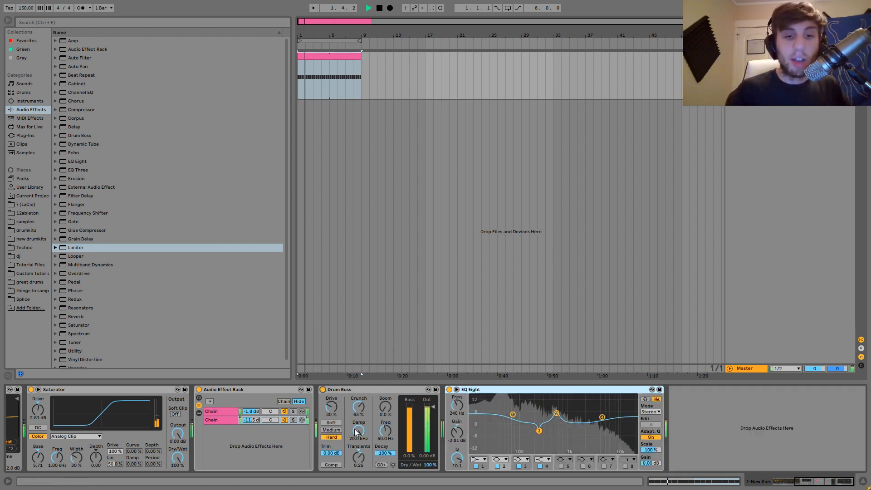
{"action": "key", "text": "space"}
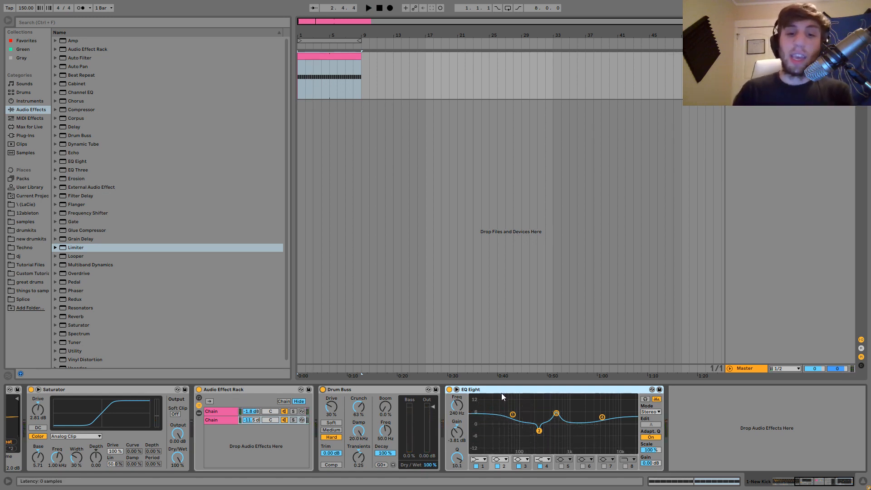
Compare the loop with the EQ Eight bypassed and re-enabled by auditioning both states.
{"action": "left_click", "coordinate": [449, 390]}
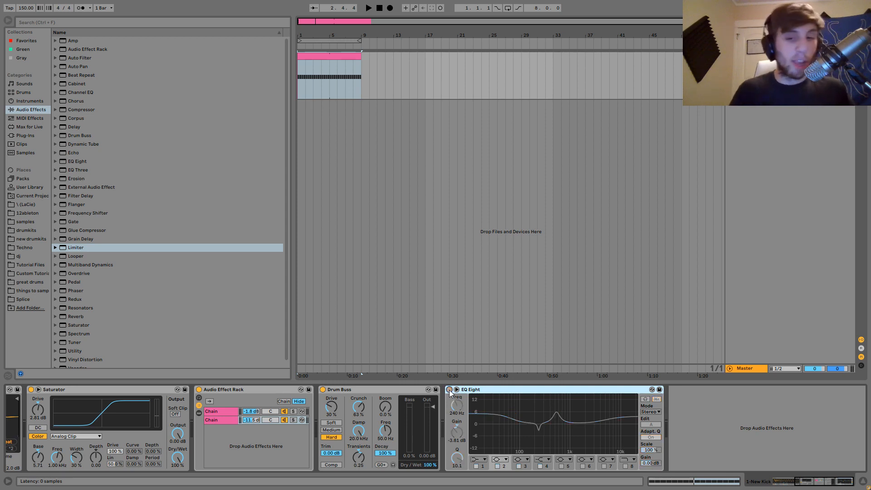
{"action": "key", "text": "space"}
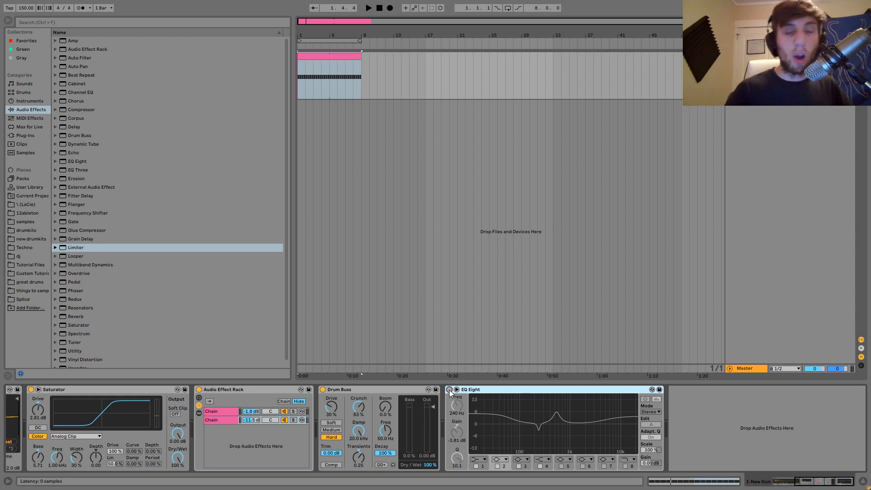
{"action": "key", "text": "space"}
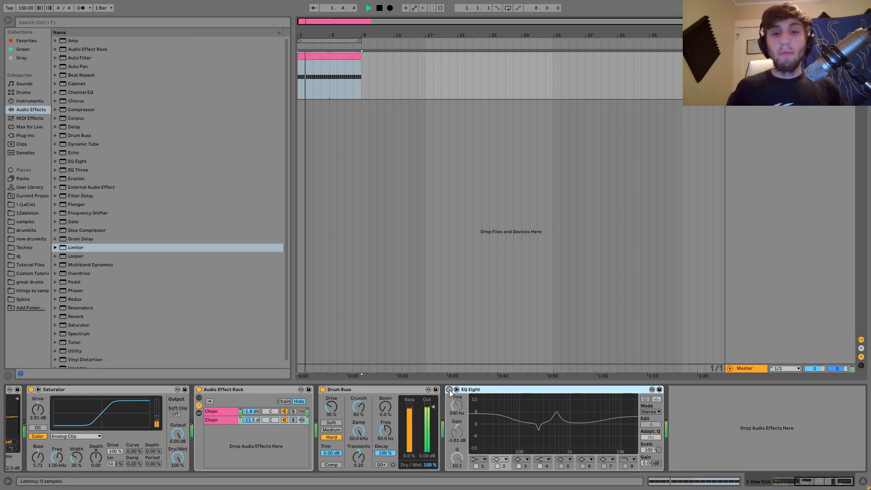
{"action": "key", "text": "space"}
{"action": "key", "text": "space"}
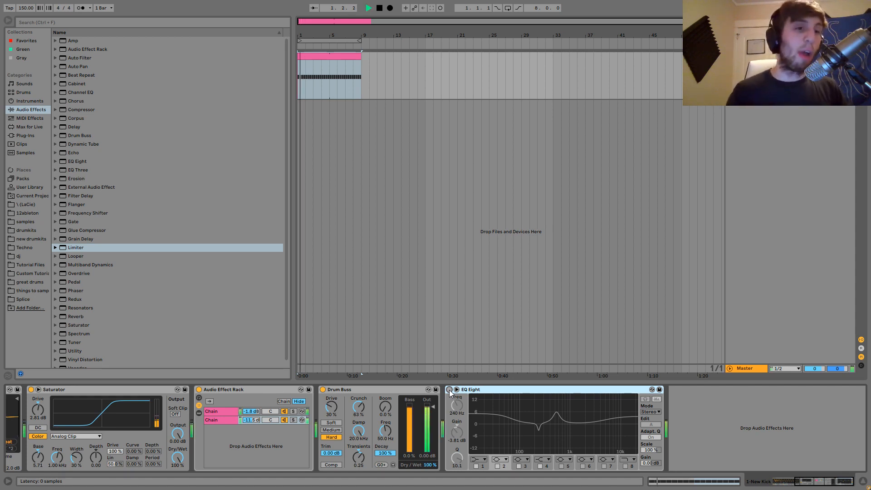
{"action": "key", "text": "space"}
{"action": "left_click", "coordinate": [449, 390]}
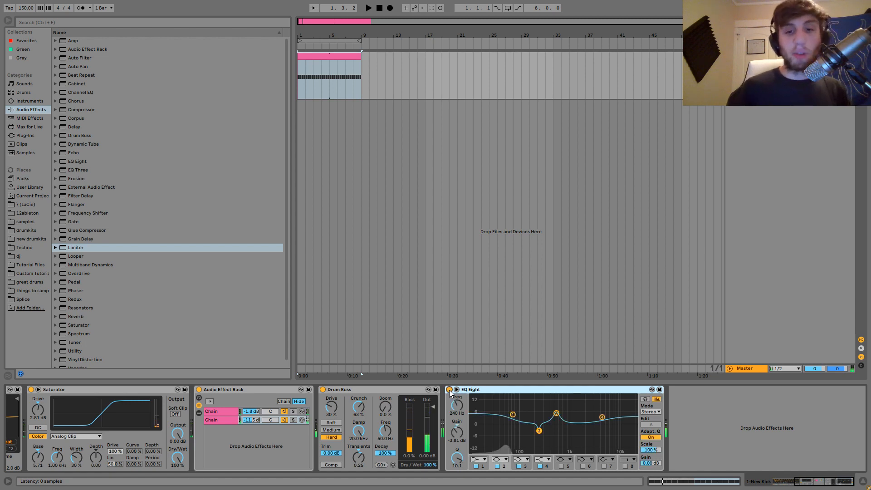
{"action": "key", "text": "space"}
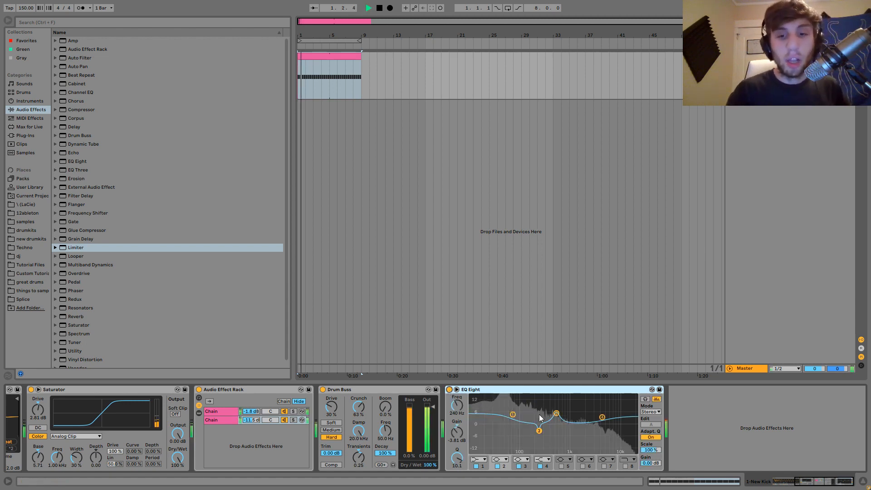
{"action": "key", "text": "space"}
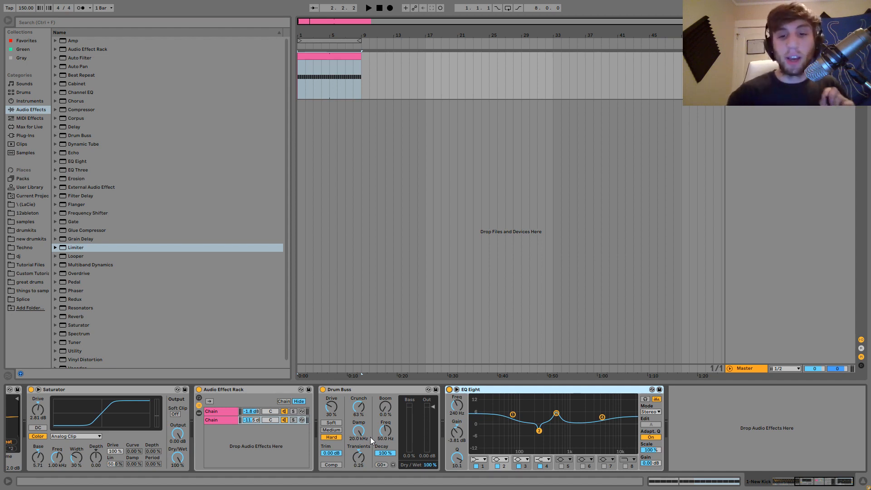
{"action": "key", "text": "space"}
{"action": "key", "text": "space"}
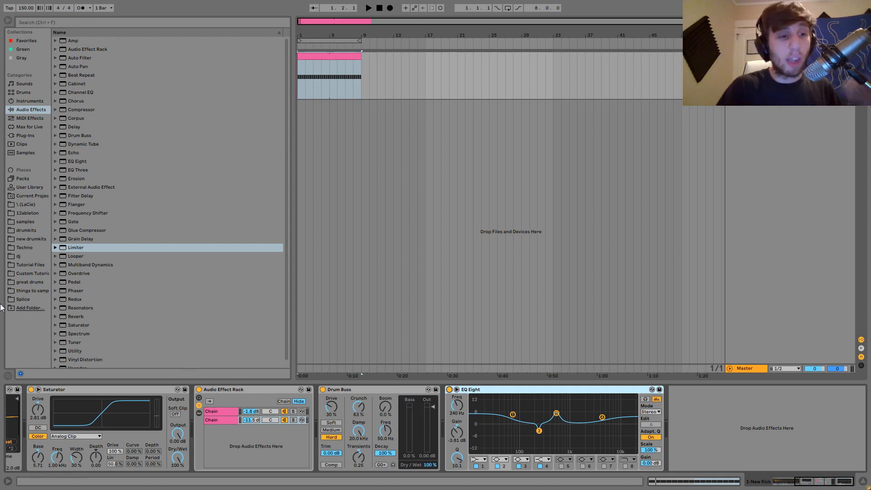
Preview a selection of kick samples between Kick 1 and Kick 17 from the Industrial Techno Kick folder in Tutorial Files.
{"action": "left_click", "coordinate": [26, 266]}
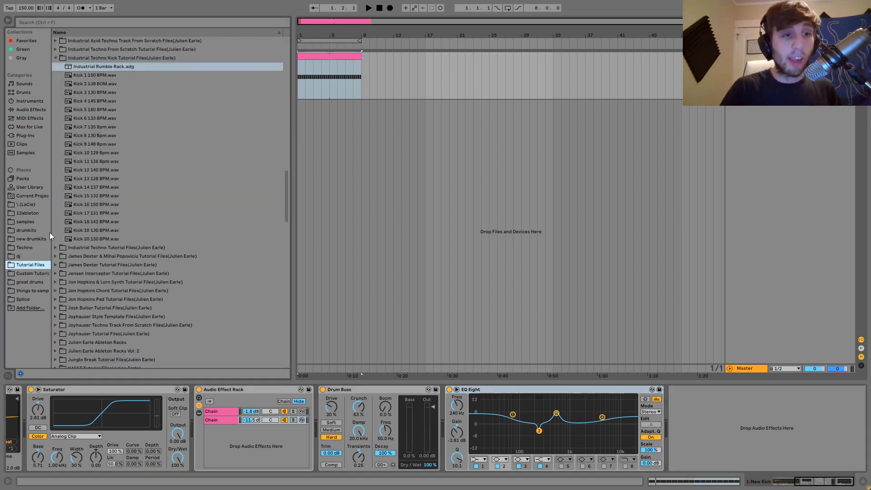
{"action": "left_click", "coordinate": [101, 77]}
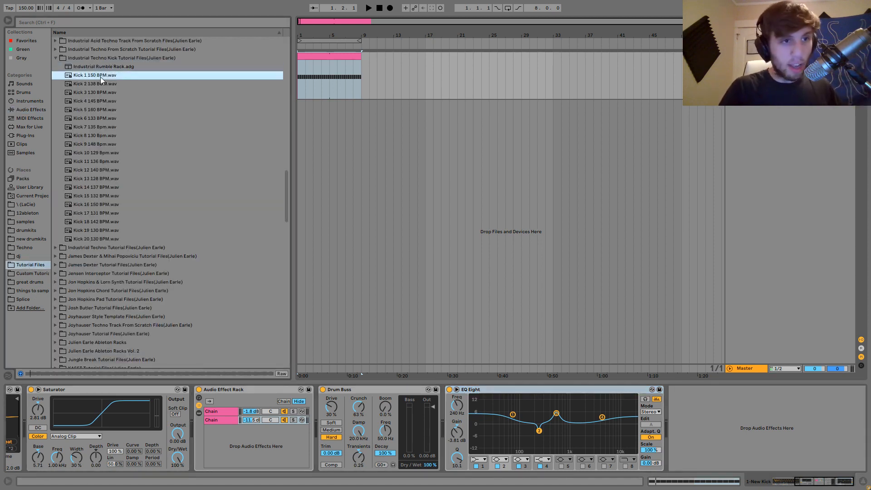
{"action": "left_click", "coordinate": [105, 136]}
{"action": "left_click", "coordinate": [107, 161]}
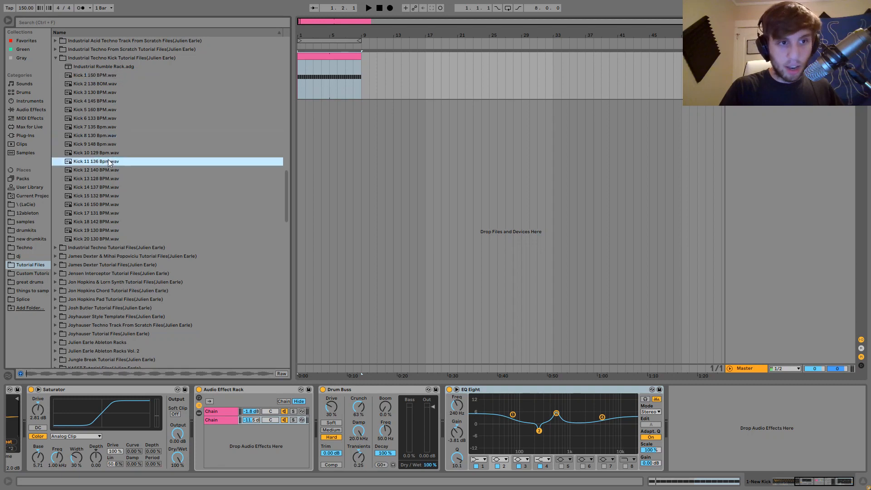
{"action": "left_click", "coordinate": [112, 171]}
{"action": "key", "text": "Down"}
{"action": "key", "text": "Down"}
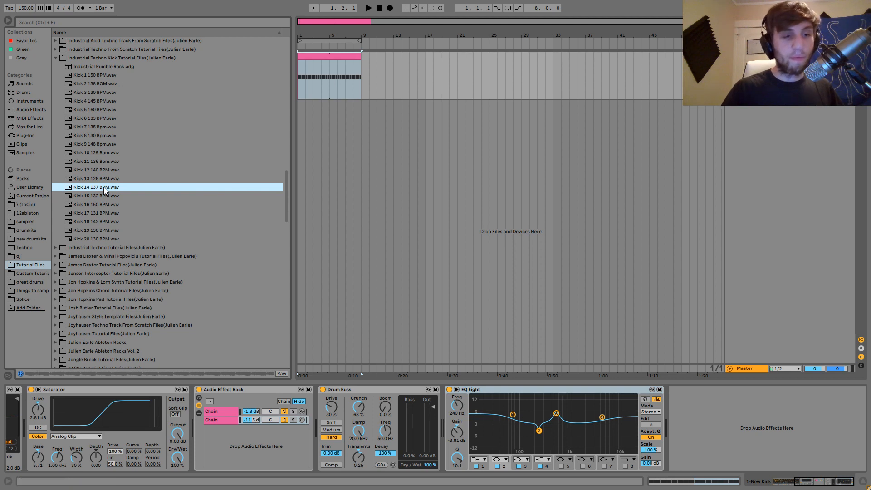
{"action": "key", "text": "Down"}
{"action": "key", "text": "Down"}
{"action": "key", "text": "Down"}
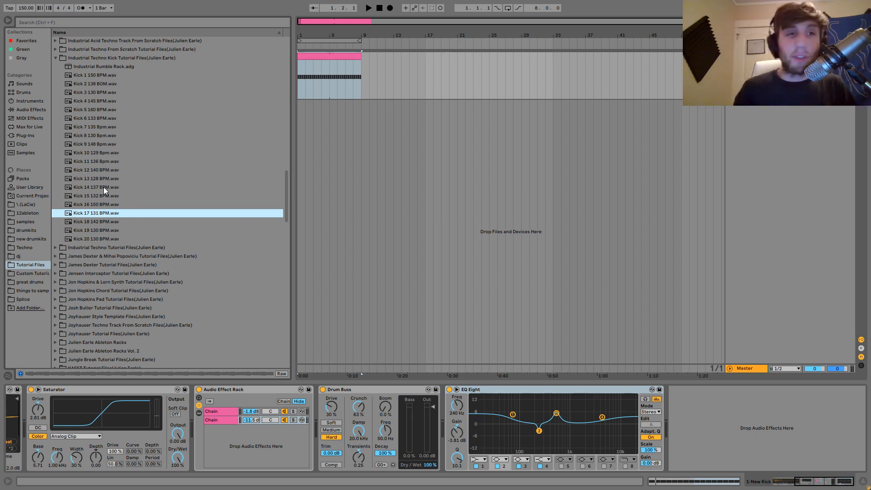
Select the Industrial Rumble Rack preset in the tutorial files and exit full-screen mode.
{"action": "left_click", "coordinate": [108, 67]}
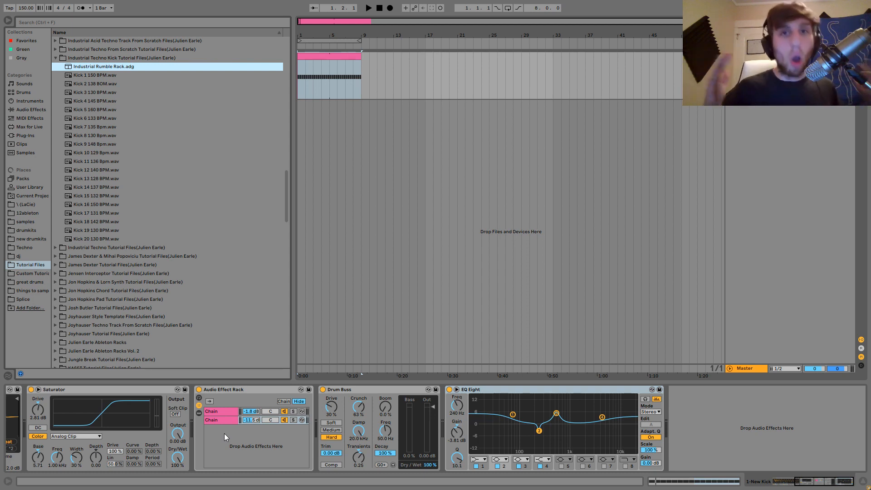
{"action": "key", "text": "F11"}
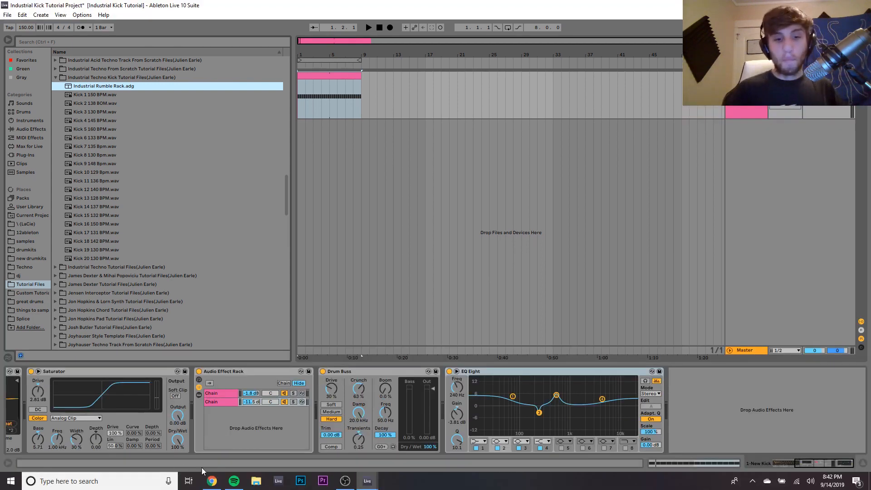